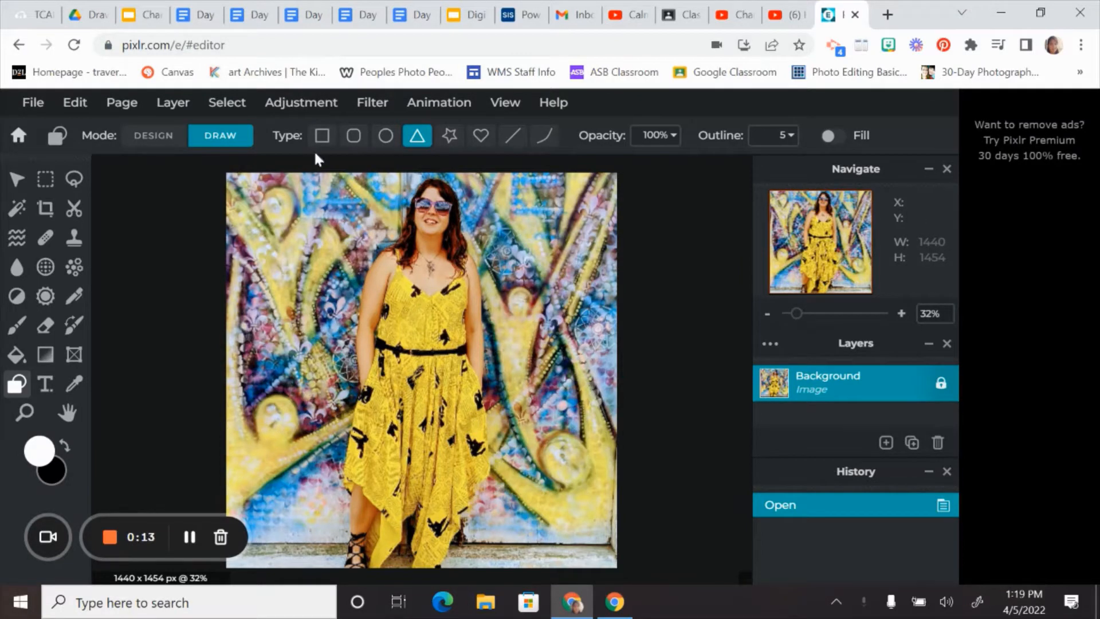
Lower the photo's saturation to -55 with a Hue & saturation adjustment
left_click(314, 104)
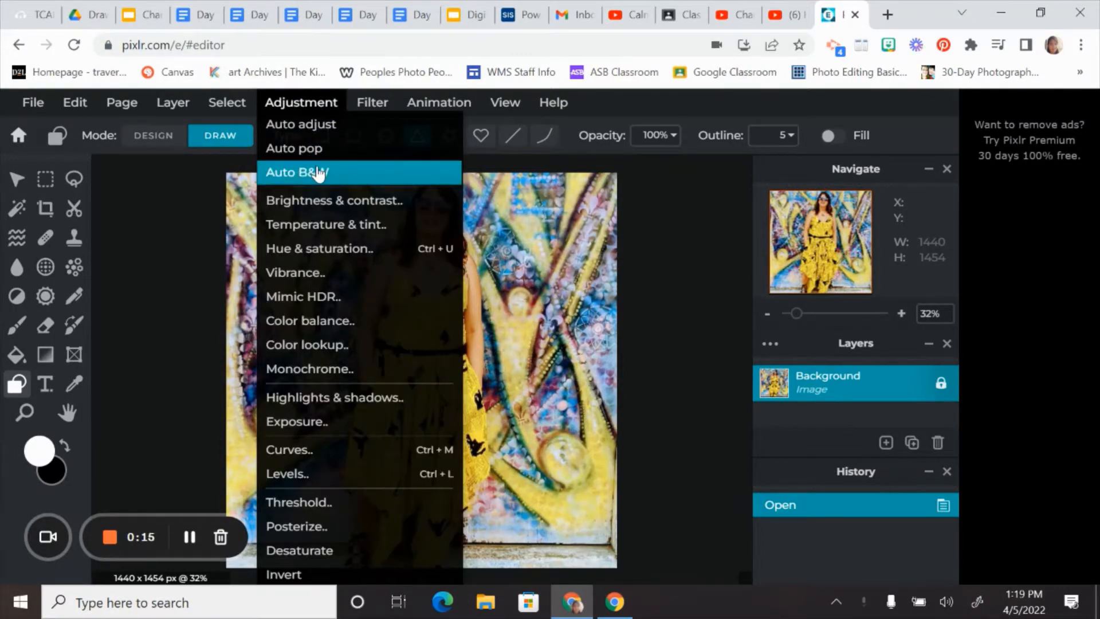
left_click(303, 250)
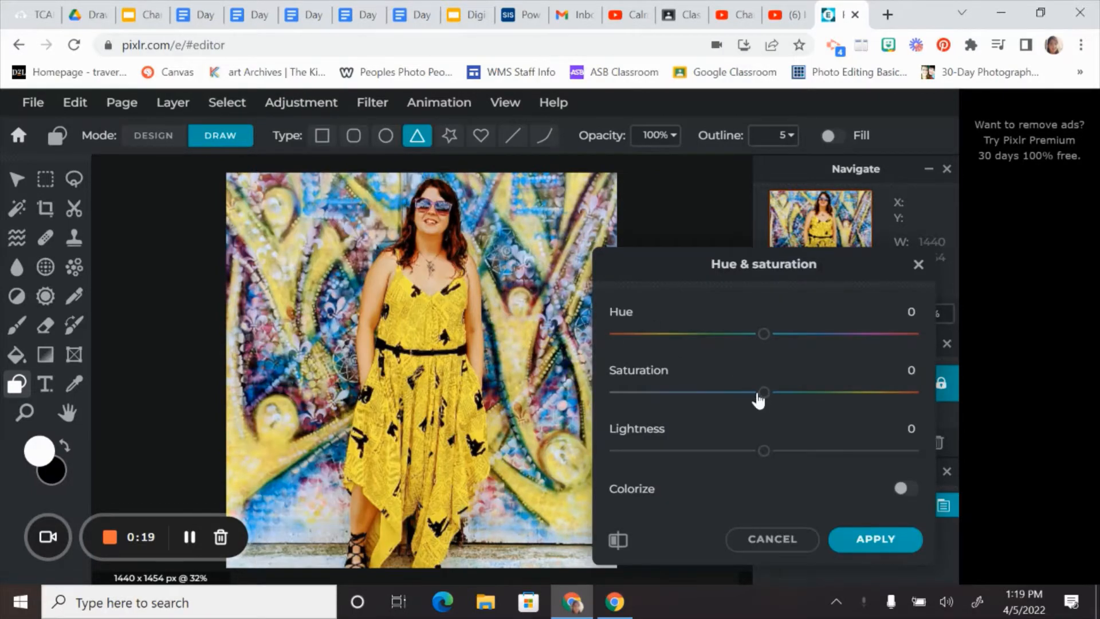
left_click_drag(762, 393, 683, 396)
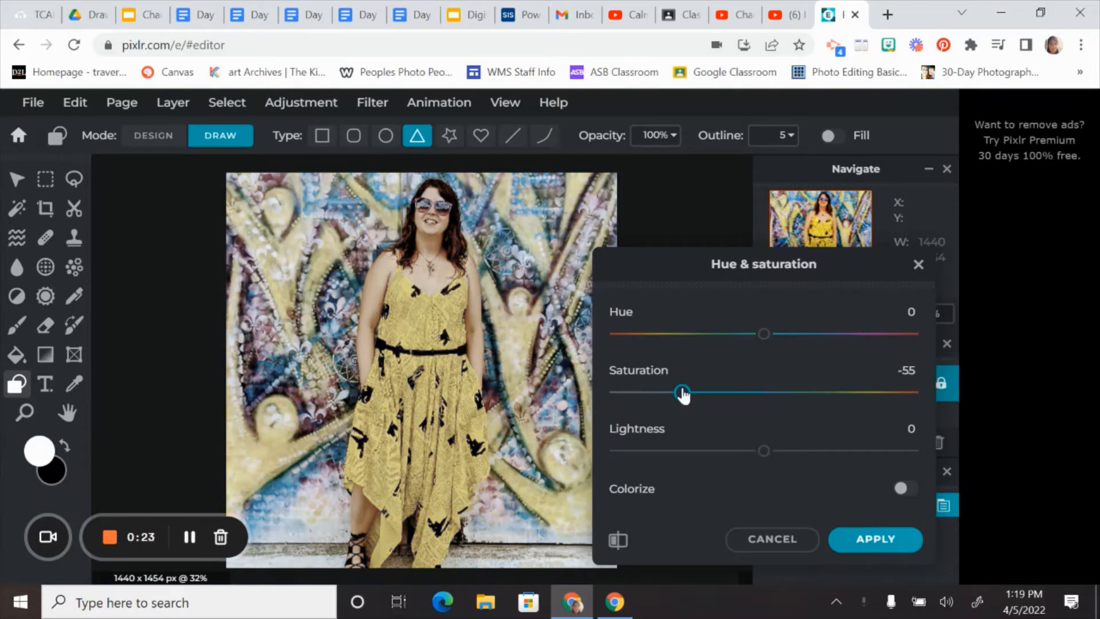
left_click(857, 545)
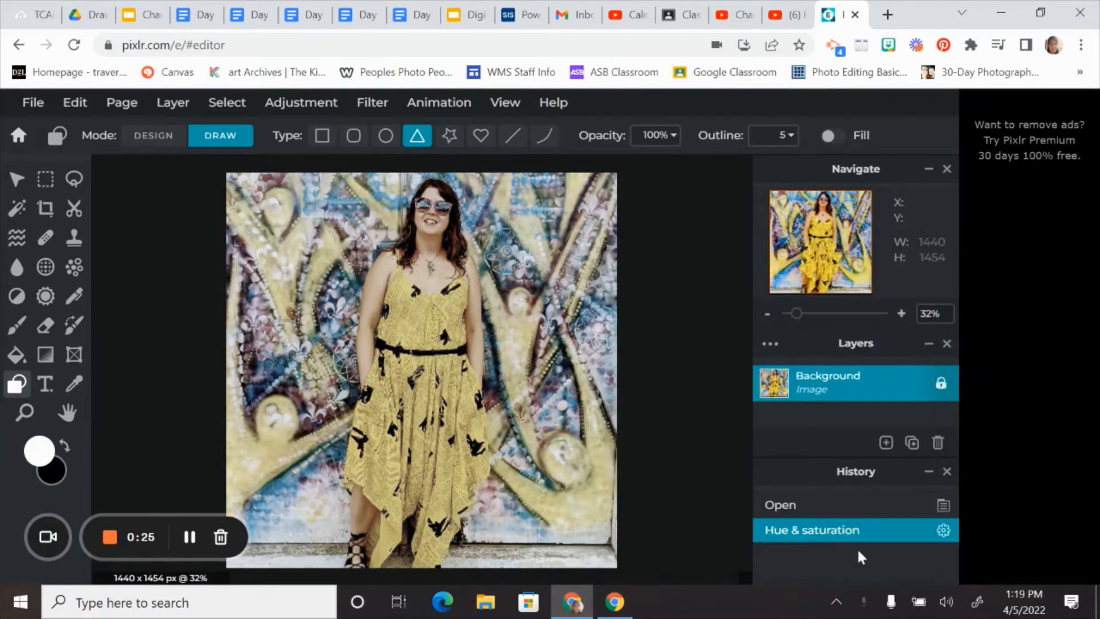
Apply a Vignette filter to the photo with an amount of 32
left_click(371, 104)
left_click(389, 233)
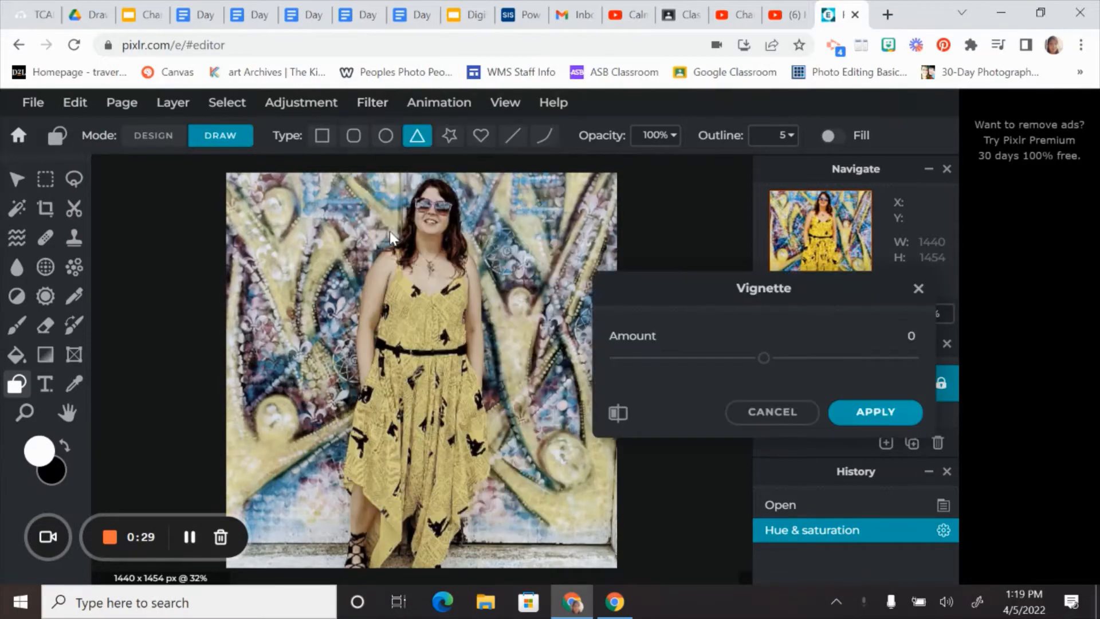
left_click_drag(761, 360, 812, 370)
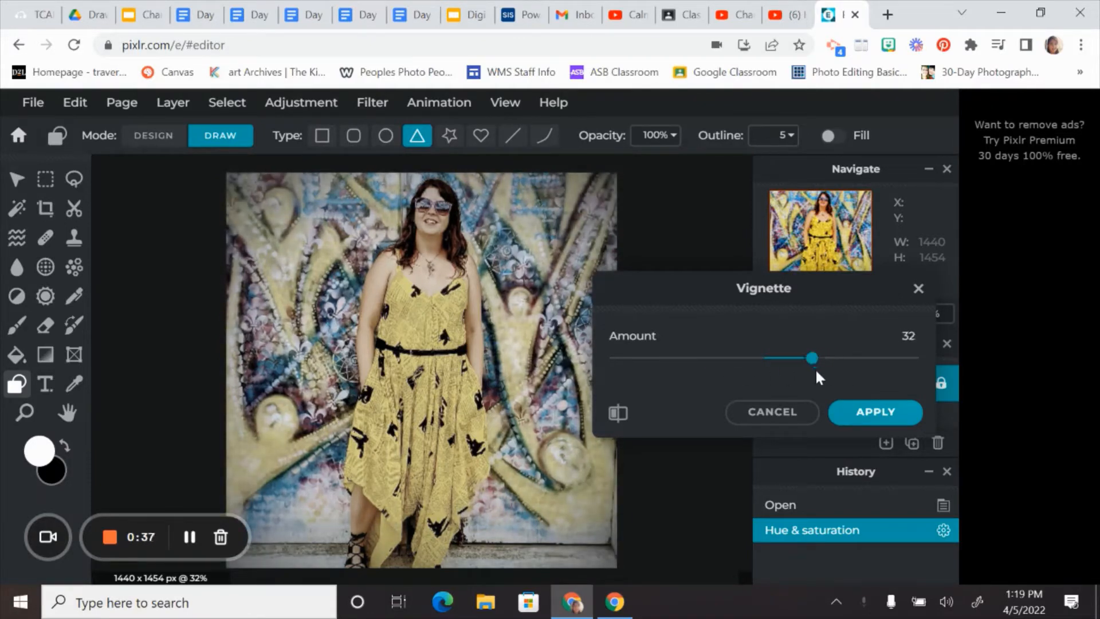
left_click(852, 415)
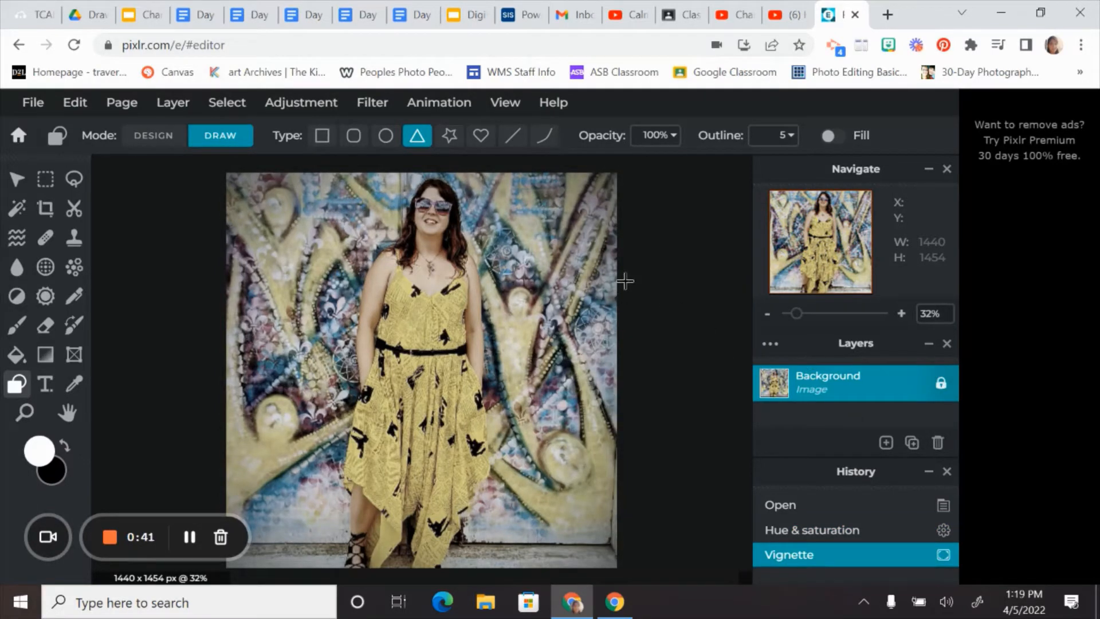
Duplicate the background layer and add a new empty layer above the copy
left_click(165, 109)
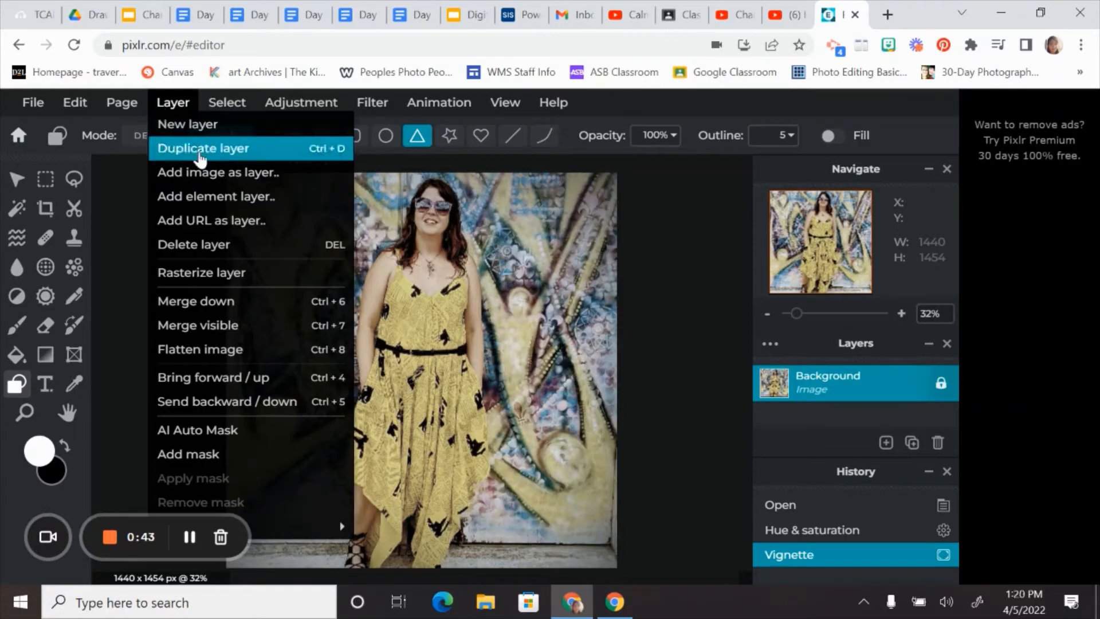
left_click(166, 148)
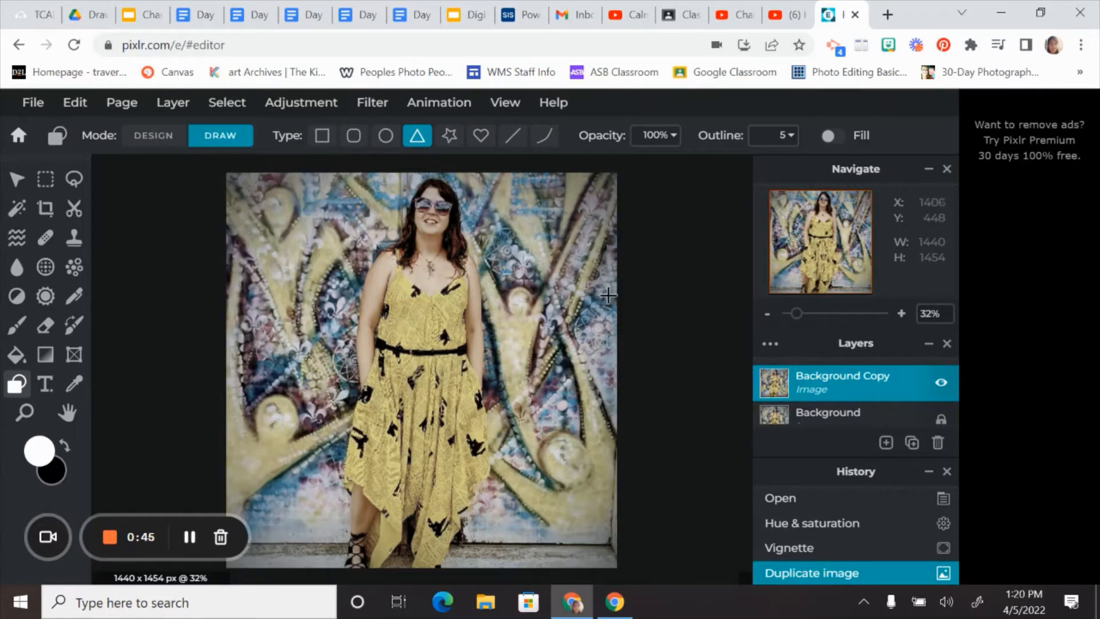
left_click(171, 111)
left_click(182, 130)
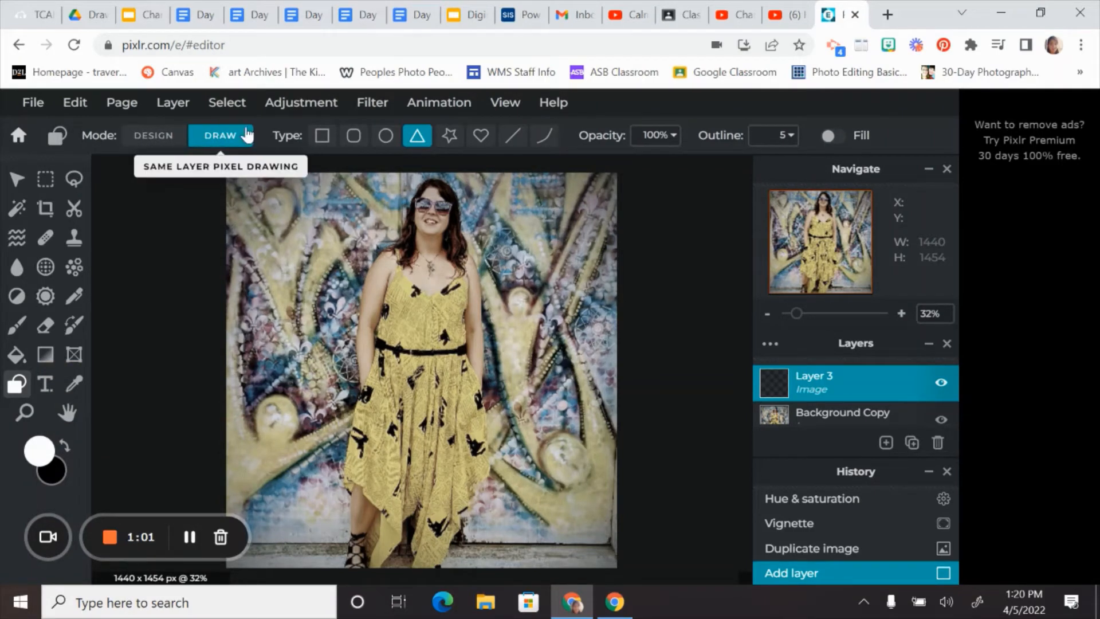
Draw a large unfilled white triangle with outline 5 on the new layer, from the woman's face down to her upper skirt
left_click(840, 138)
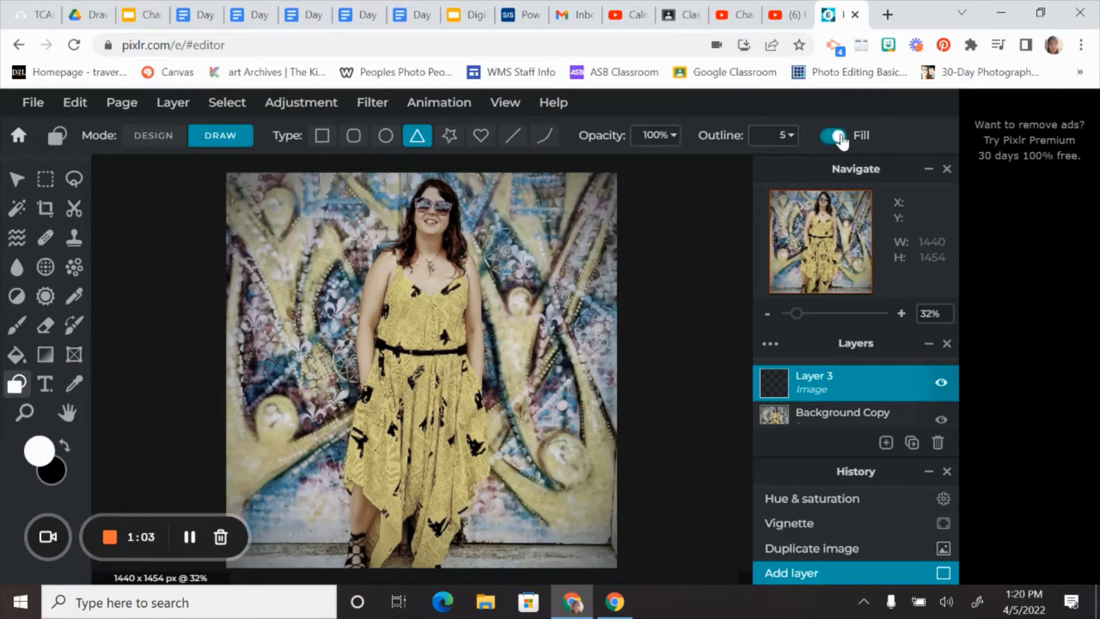
left_click(834, 137)
left_click_drag(433, 205, 289, 427)
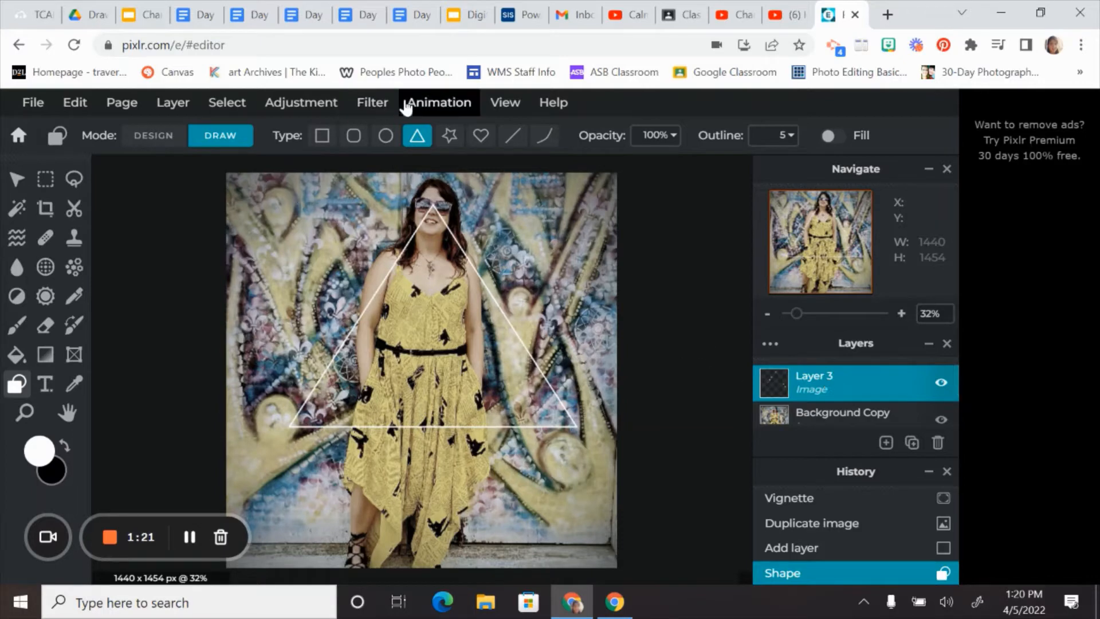
Start an Outer glow filter on the triangle and set the glow color to bright pink
left_click(373, 104)
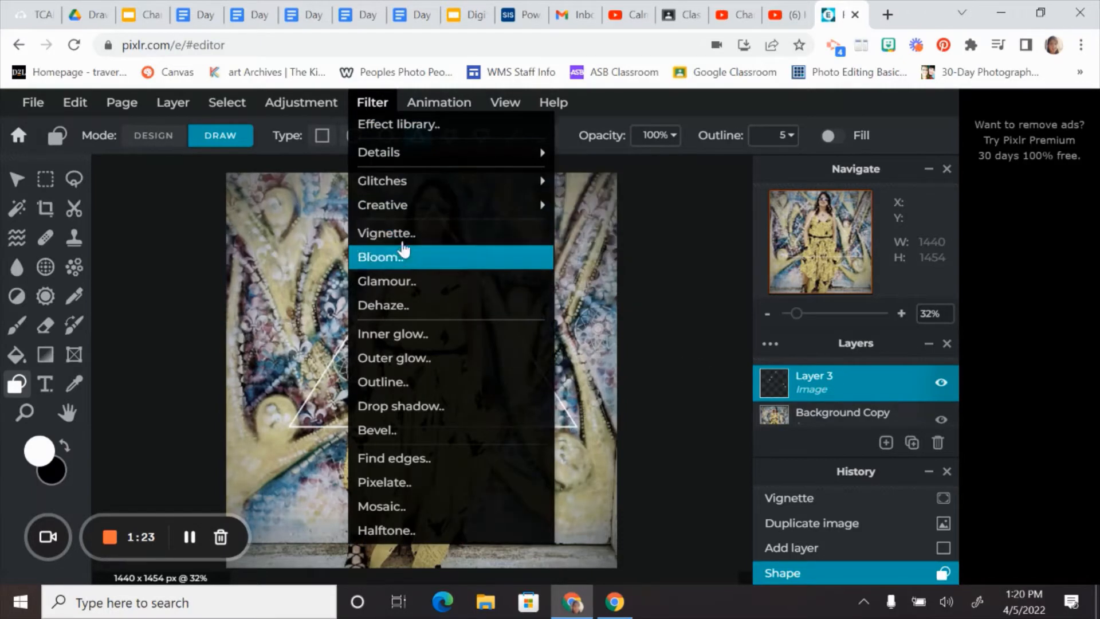
left_click(427, 358)
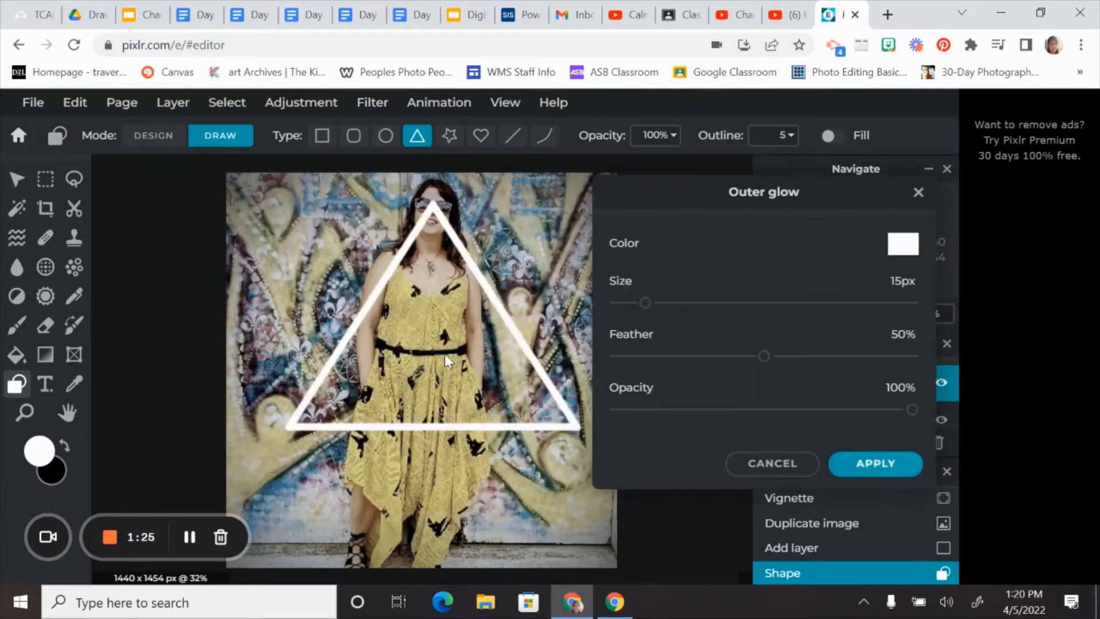
left_click(899, 246)
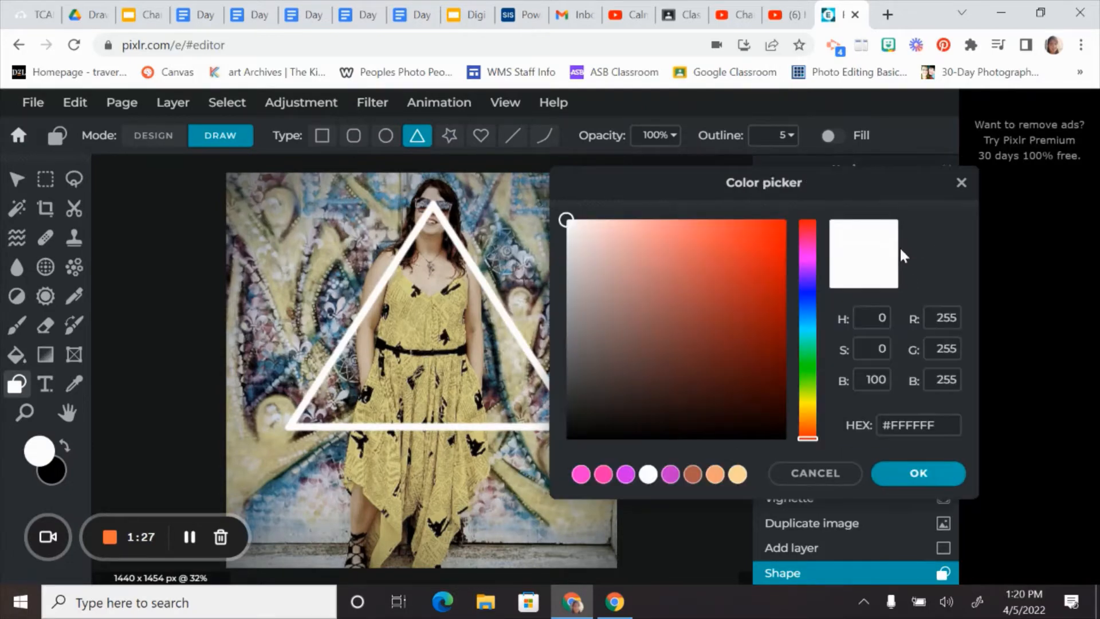
left_click(808, 257)
left_click(764, 239)
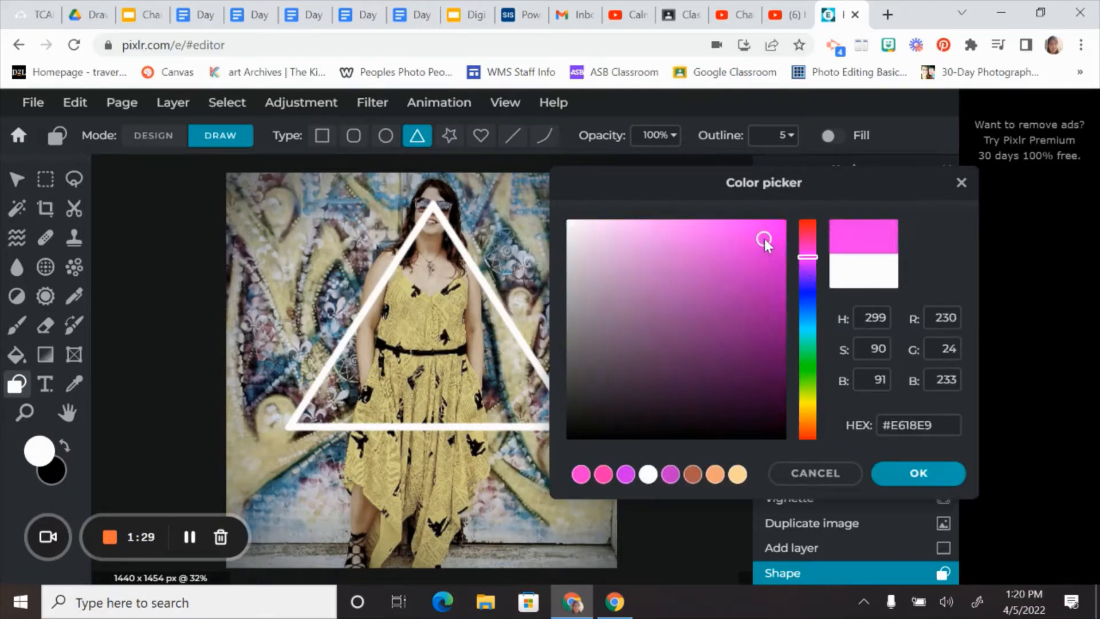
left_click(915, 473)
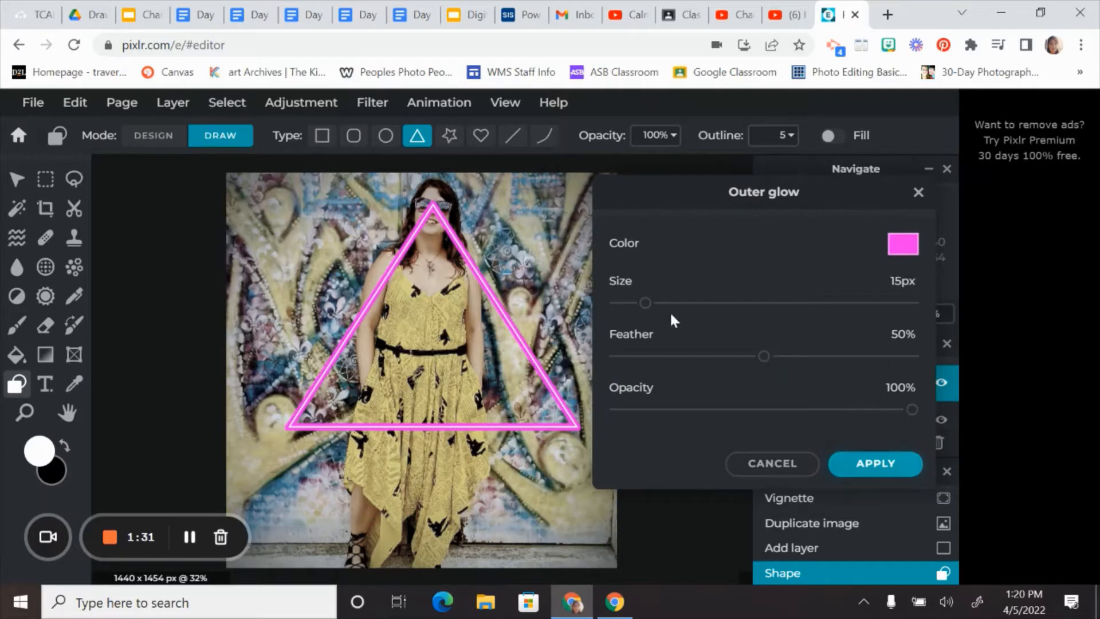
Reduce the outer glow's size to about 9 px, set its feather to 30%, and apply the glow
left_click_drag(645, 309, 634, 309)
left_click_drag(763, 357, 705, 357)
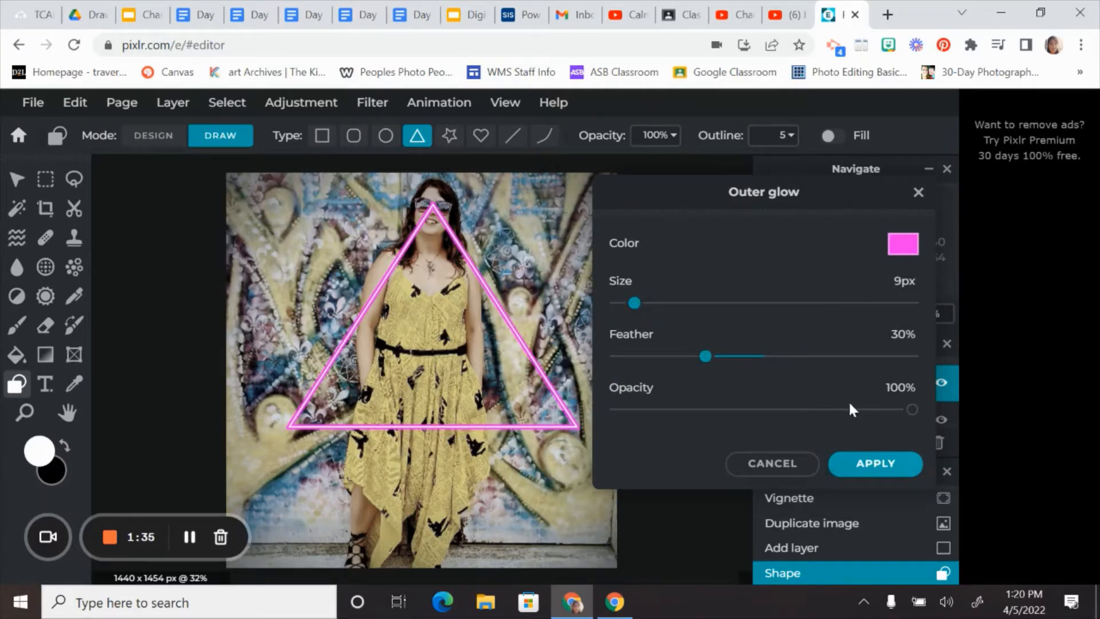
mouse_move(884, 410)
left_mouse_down()
mouse_move(722, 414)
mouse_move(884, 409)
left_mouse_up()
left_click_drag(633, 303, 636, 305)
left_click(867, 476)
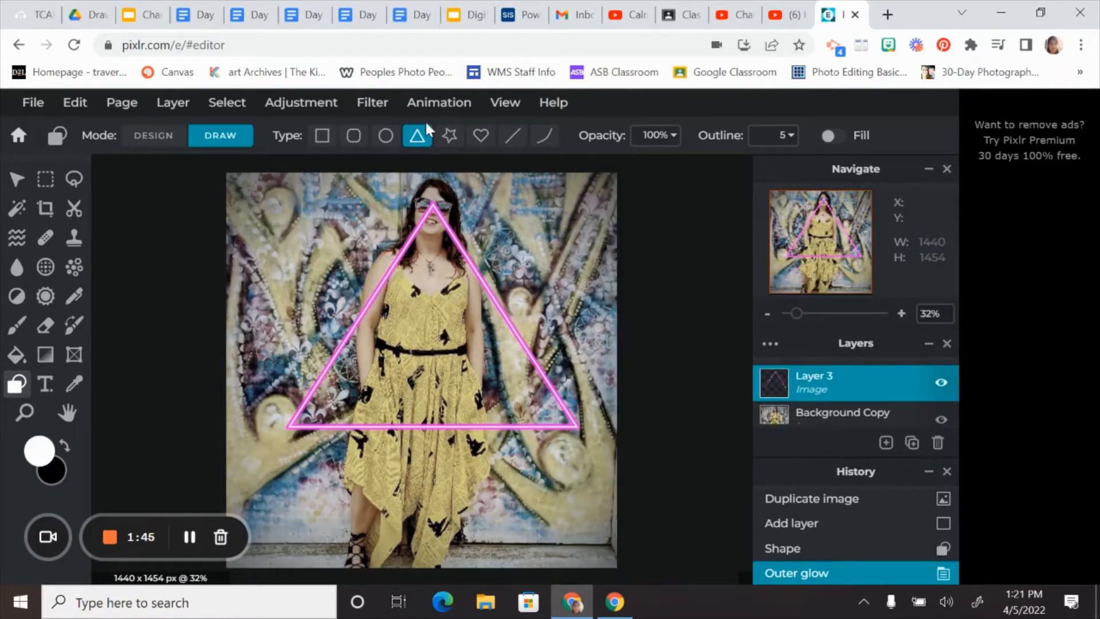
Apply a black drop shadow to the triangle with a 20 px x offset and about 18 px y offset
left_click(364, 106)
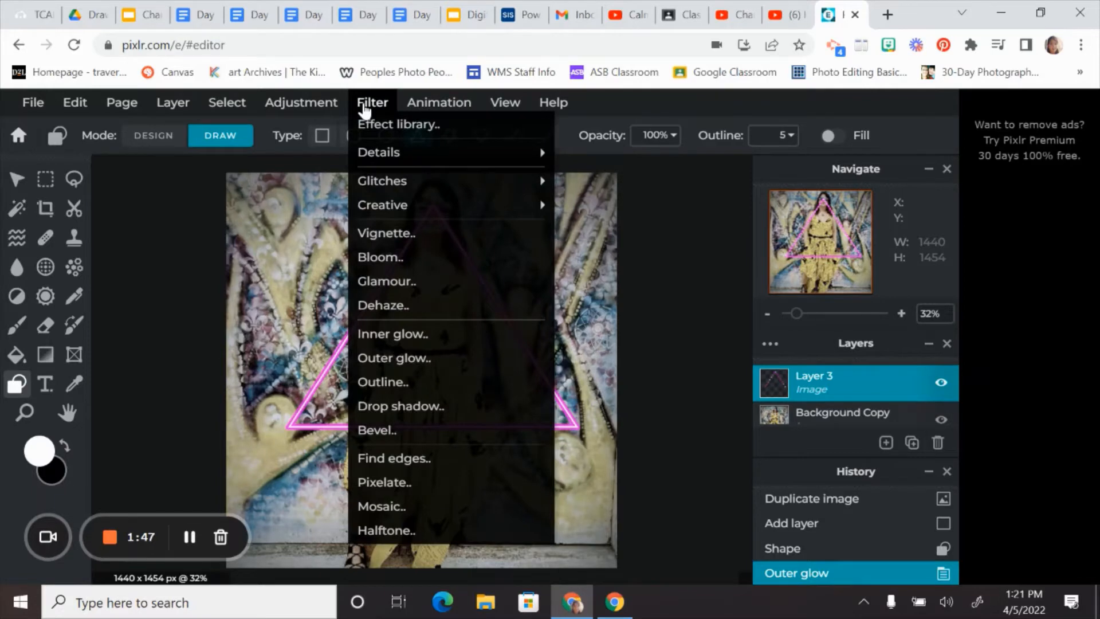
left_click(415, 407)
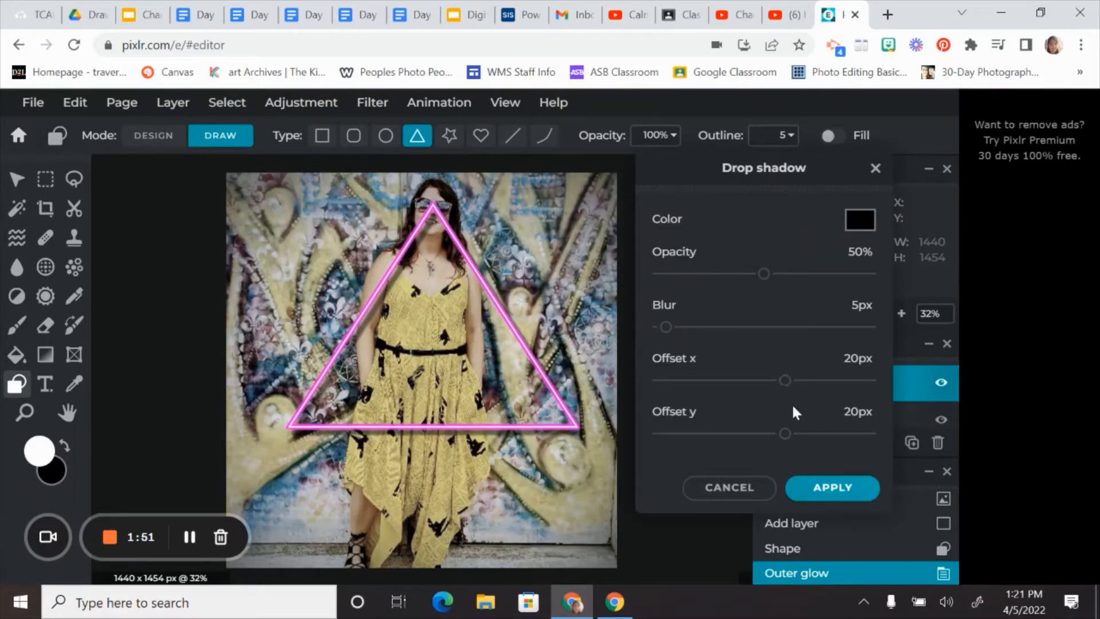
mouse_move(786, 380)
left_mouse_down()
mouse_move(796, 380)
mouse_move(786, 381)
left_mouse_up()
left_click_drag(784, 435, 785, 438)
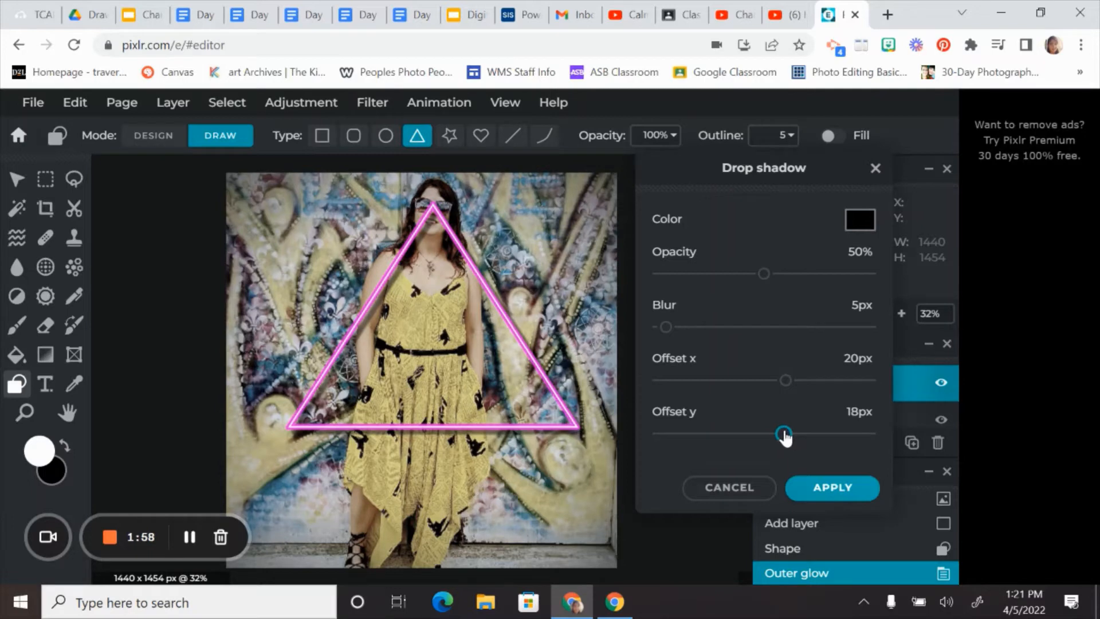
left_click(839, 491)
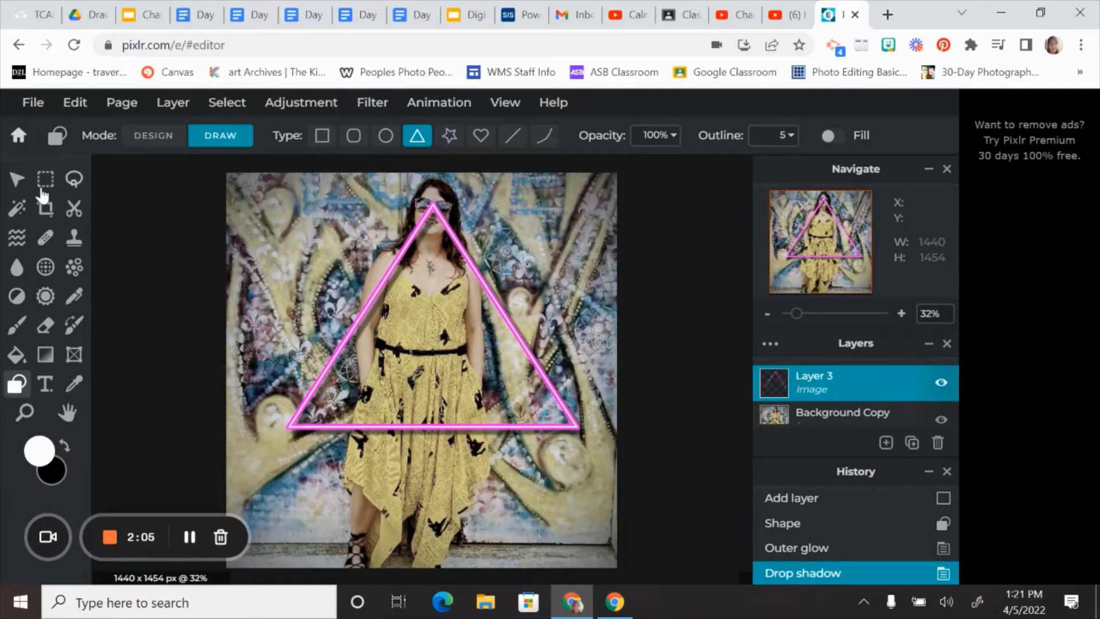
Rotate the triangle counterclockwise and move it left to about X 79, Y 70 so it slants across the woman's body
left_click(18, 183)
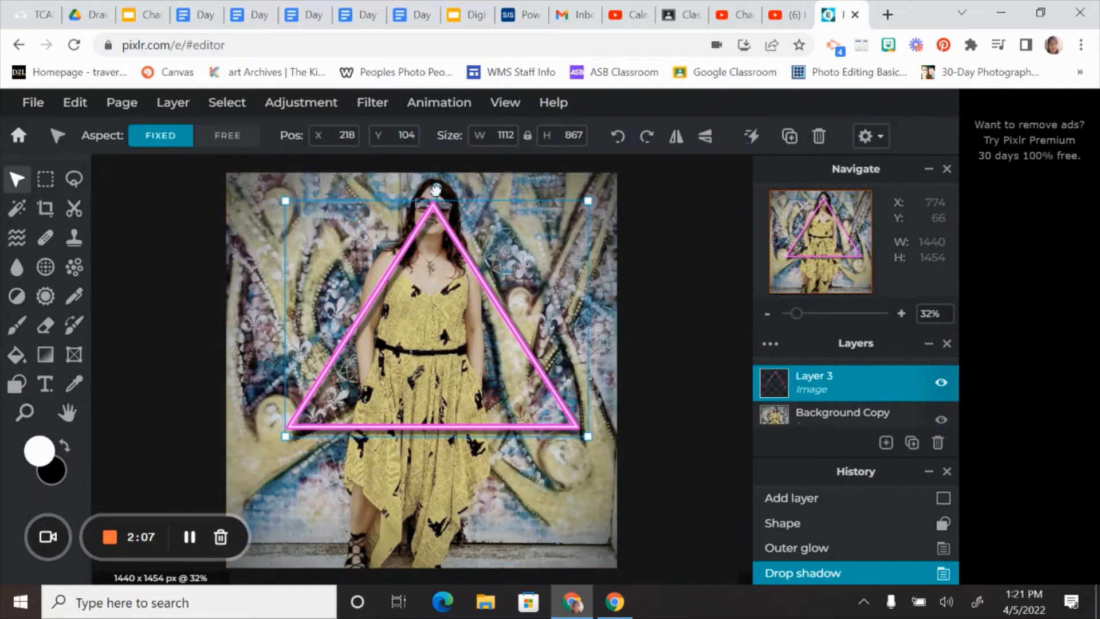
left_click_drag(437, 191, 388, 194)
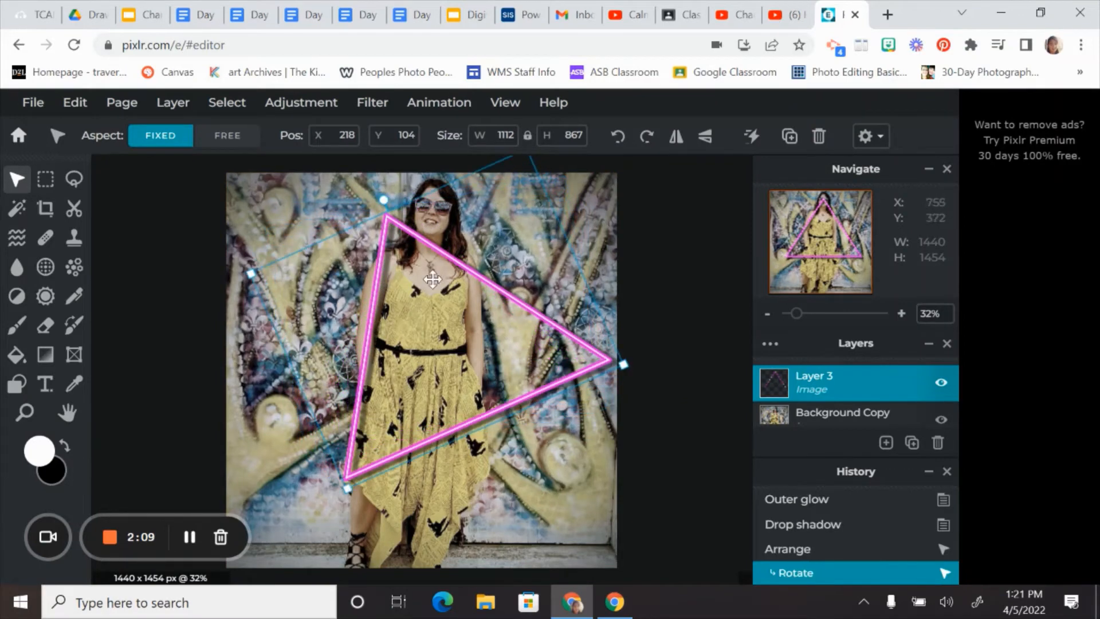
left_click_drag(430, 277, 397, 278)
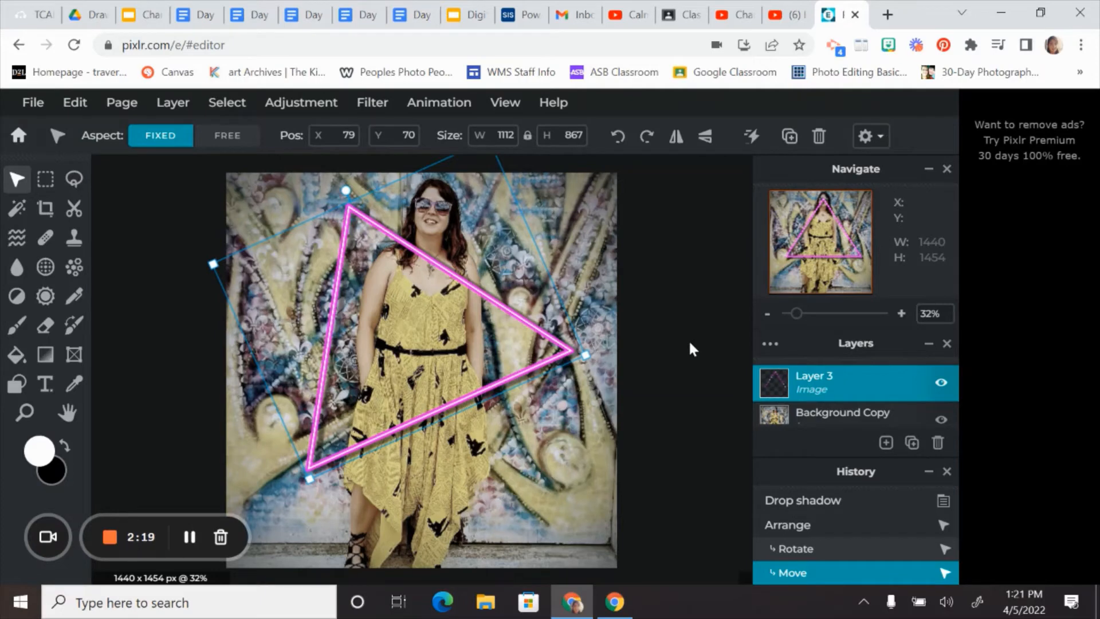
left_click(685, 323)
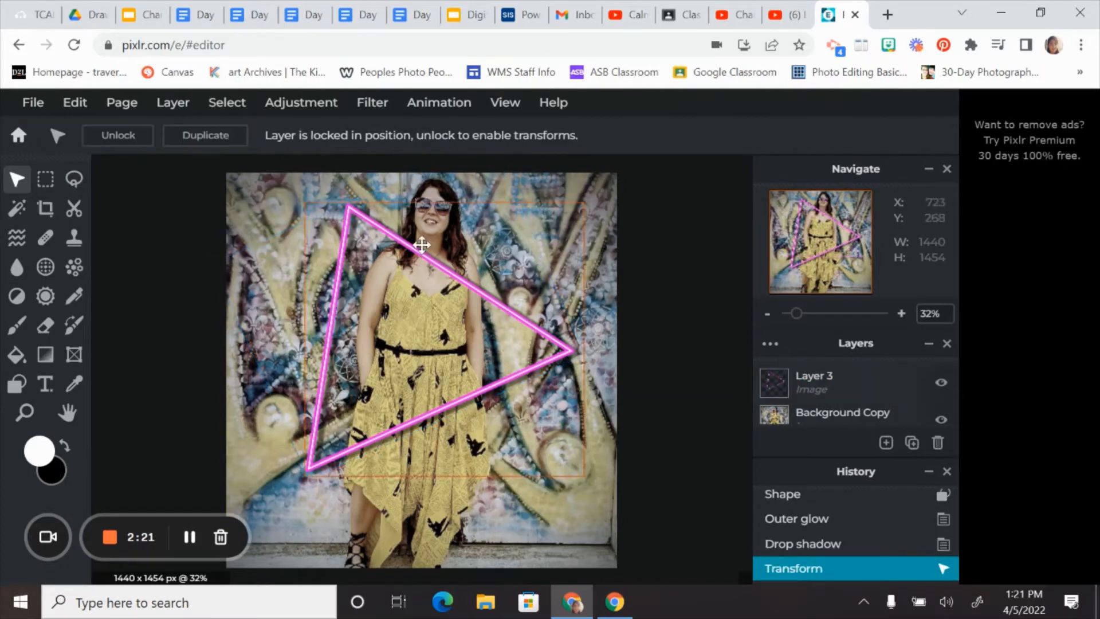
On the triangle's layer, erase its upper edge where it crosses the woman's hair, neck and shoulder, using a size 40 soft eraser
left_click(809, 377)
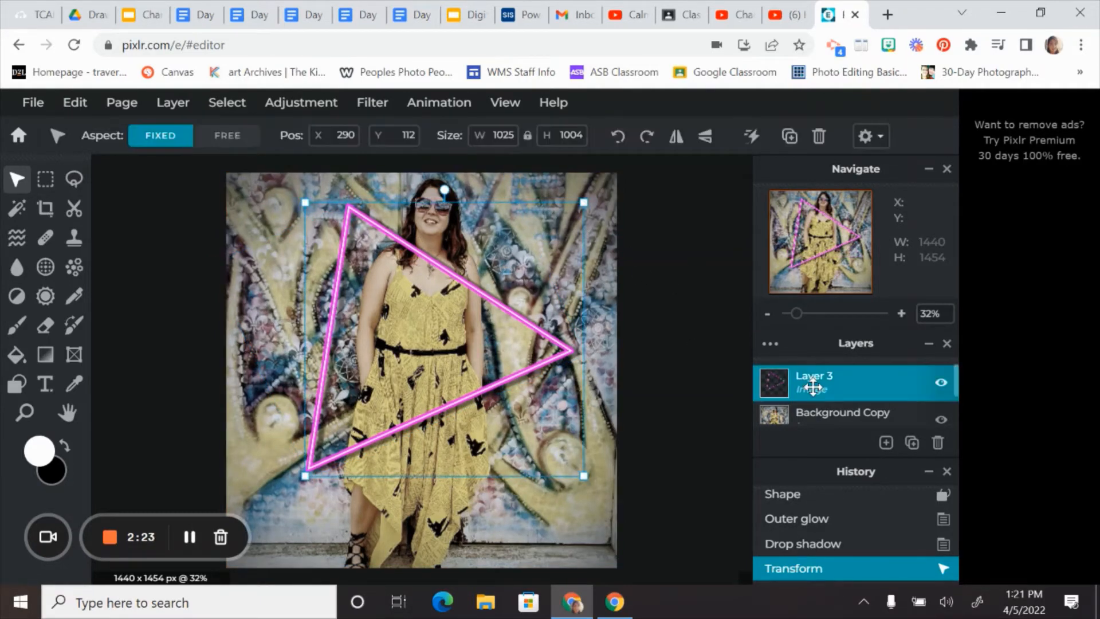
left_click(668, 323)
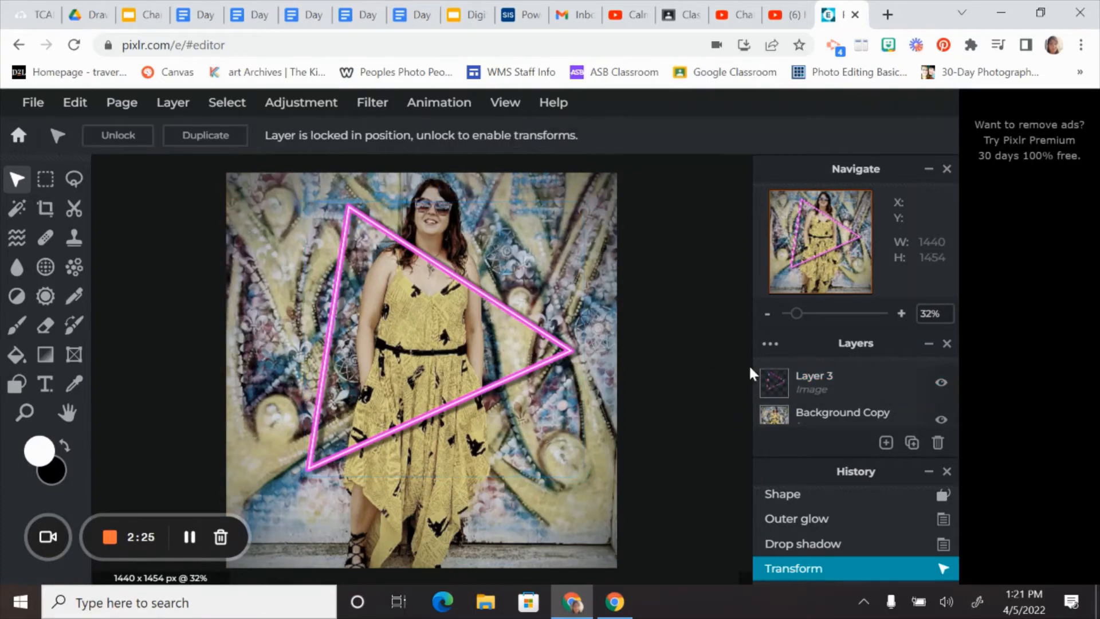
left_click(844, 388)
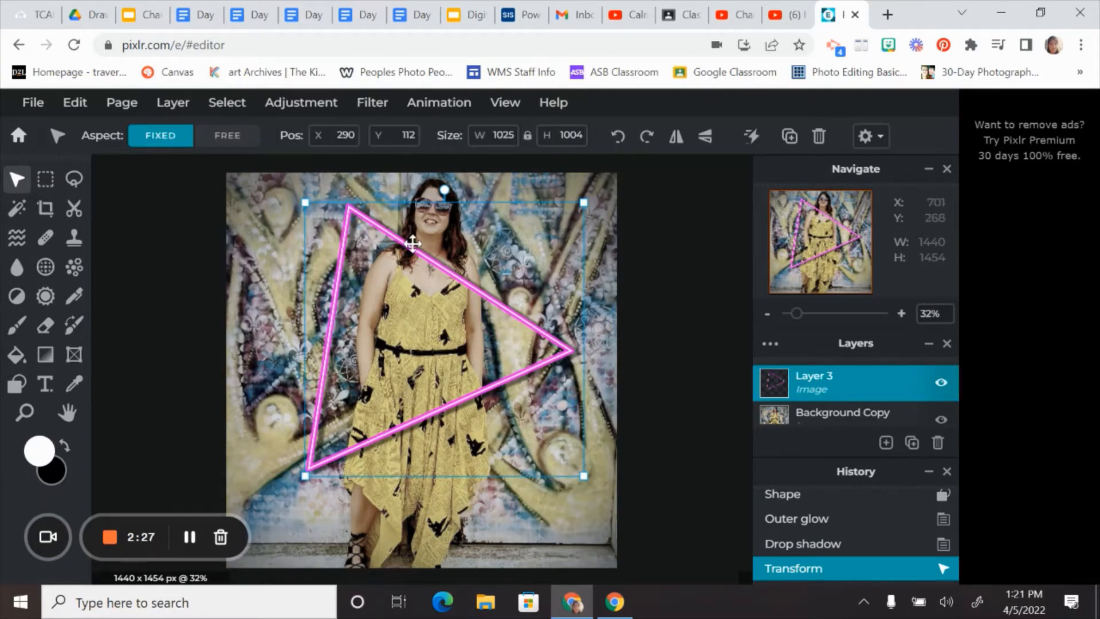
scroll(573, 282, "up", 3)
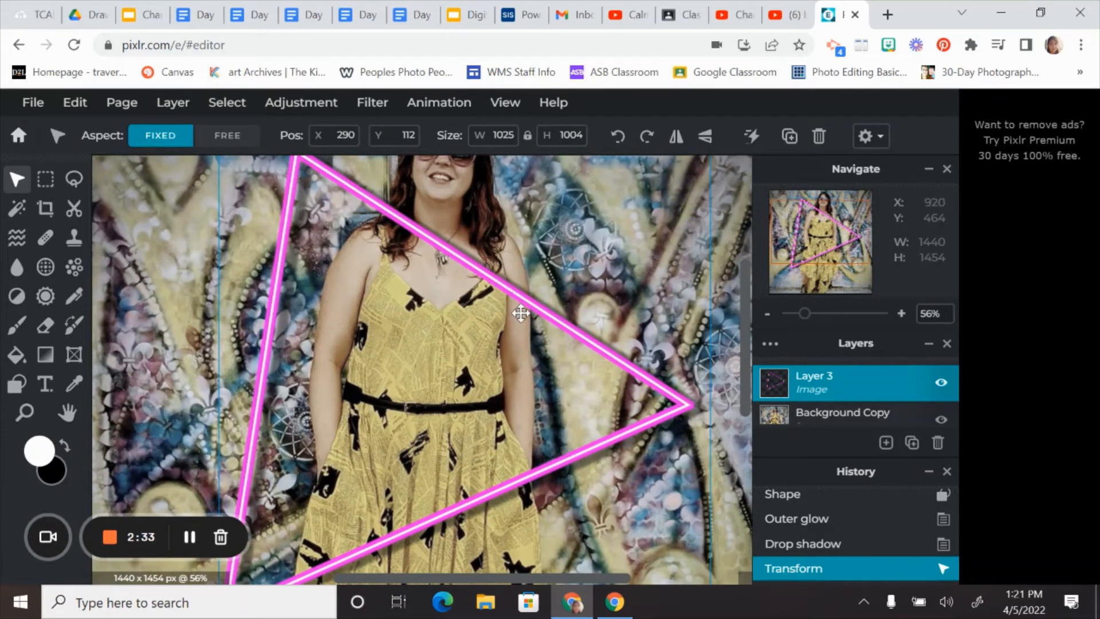
left_click(46, 326)
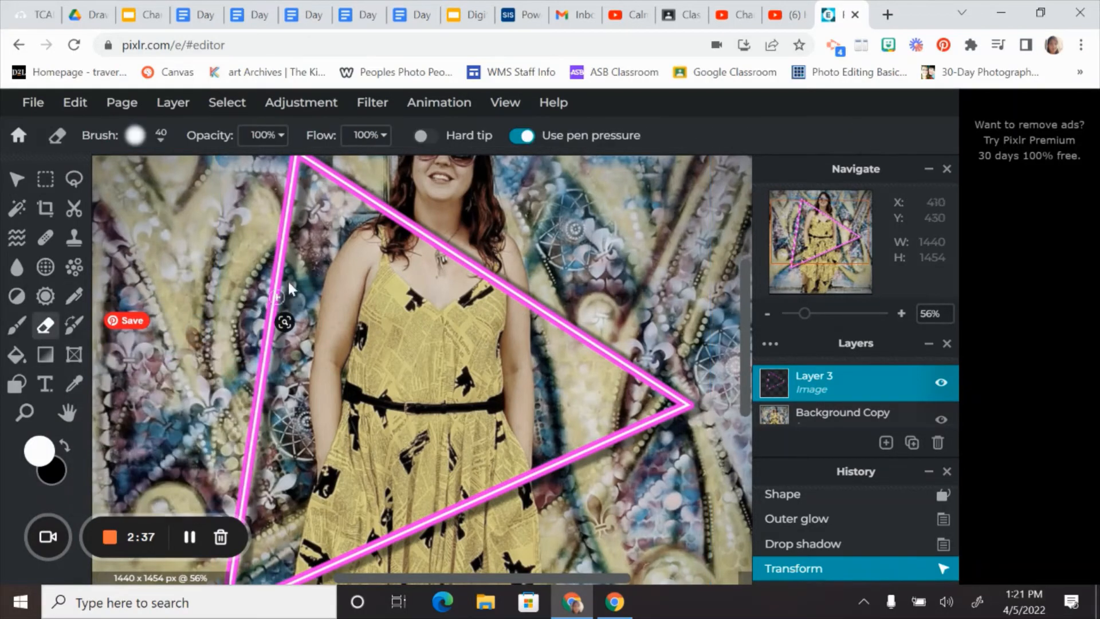
mouse_move(453, 237)
left_mouse_down()
mouse_move(449, 261)
mouse_move(445, 245)
mouse_move(438, 254)
left_mouse_up()
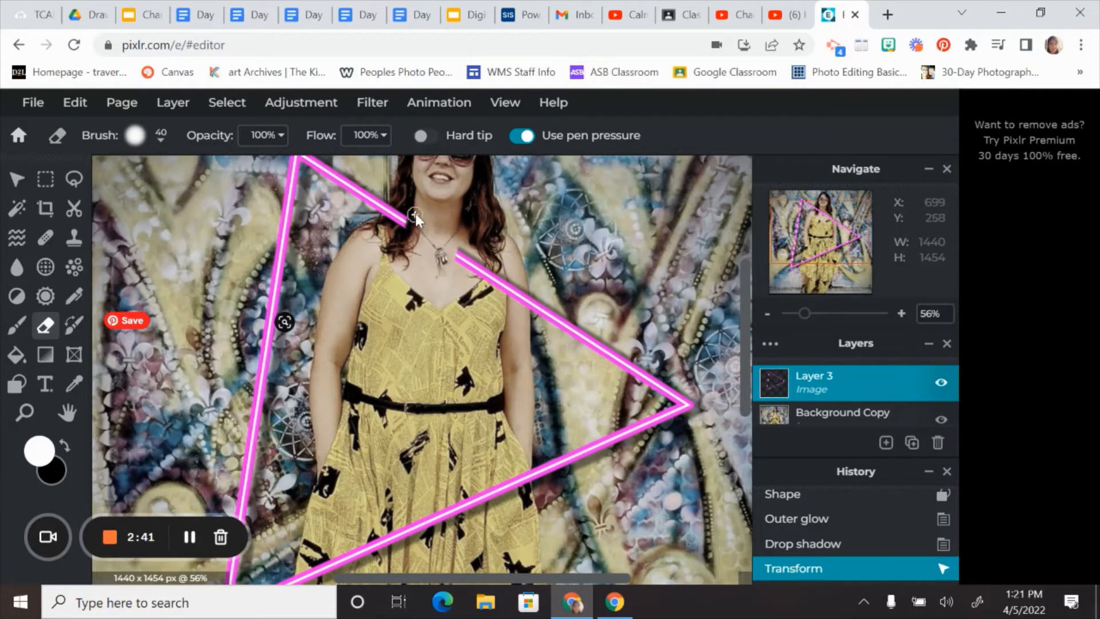
left_click_drag(403, 224, 386, 222)
mouse_move(455, 243)
left_mouse_down()
mouse_move(460, 291)
mouse_move(465, 241)
mouse_move(470, 279)
mouse_move(480, 250)
mouse_move(494, 277)
left_mouse_up()
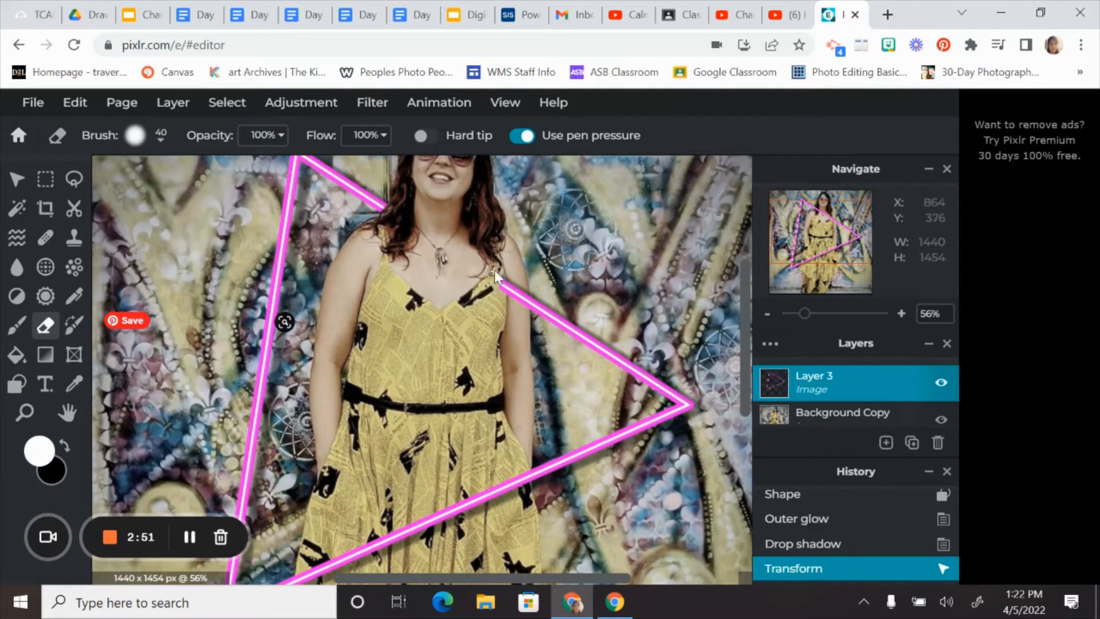
mouse_move(519, 302)
left_mouse_down()
mouse_move(520, 291)
mouse_move(520, 306)
left_mouse_up()
left_click(518, 288)
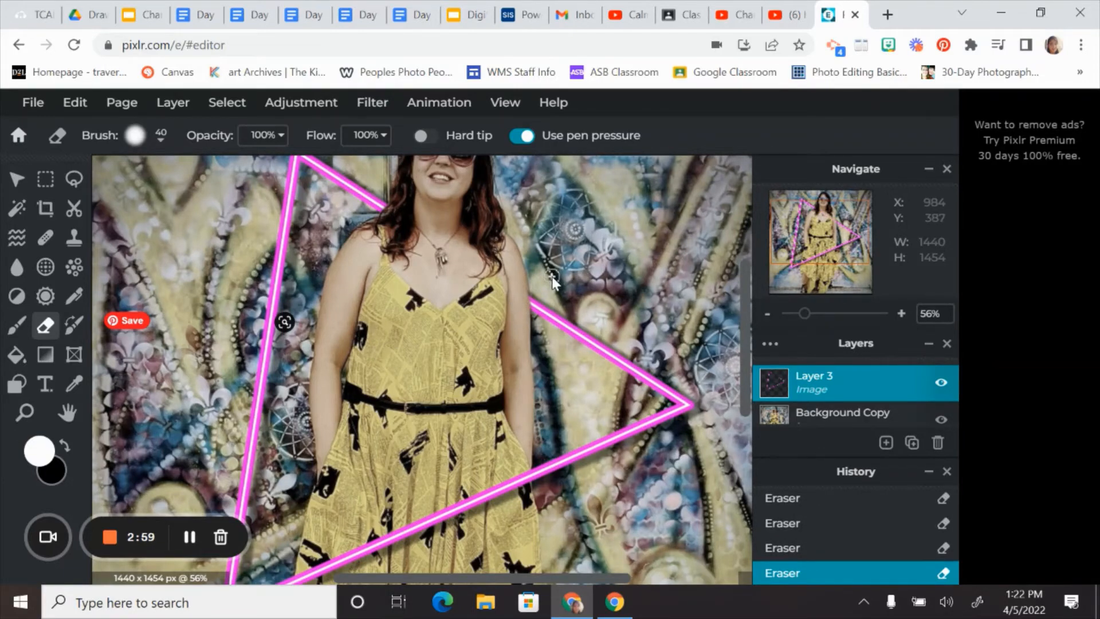
Start exporting the finished portrait as a JPG and set its quality to 100%
scroll(552, 277, "down", 4)
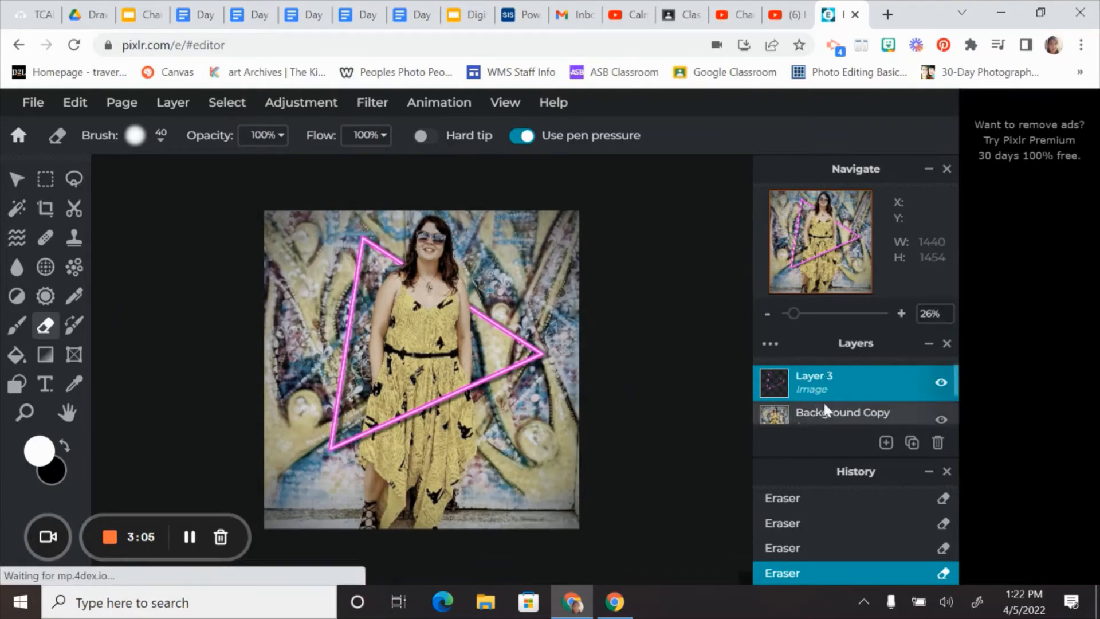
scroll(823, 400, "down", 1)
scroll(814, 387, "up", 1)
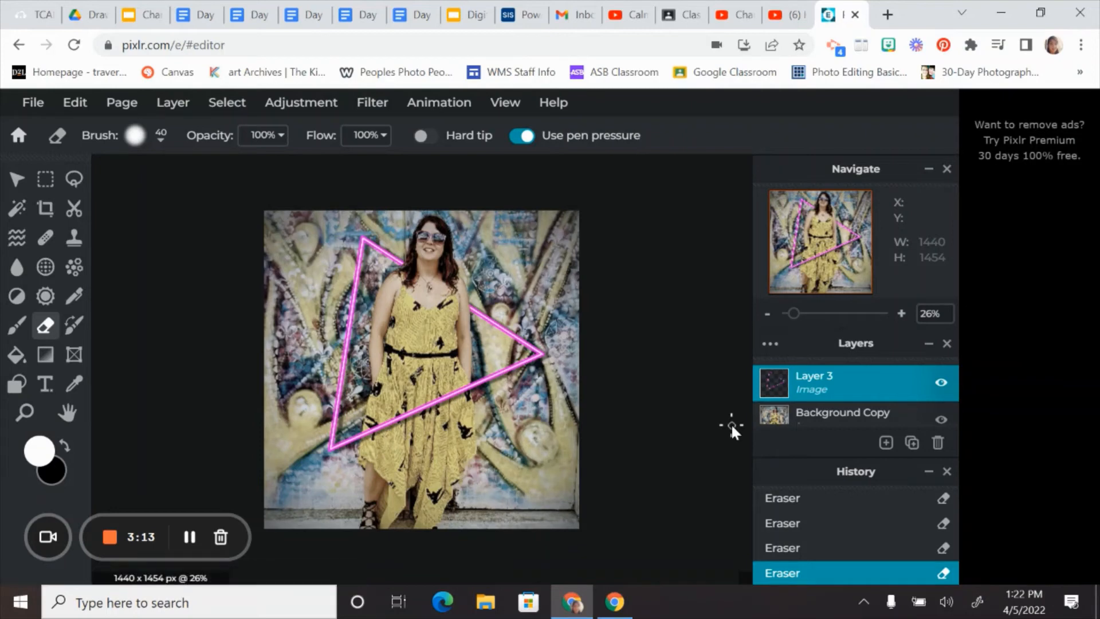
left_click(30, 105)
left_click(64, 250)
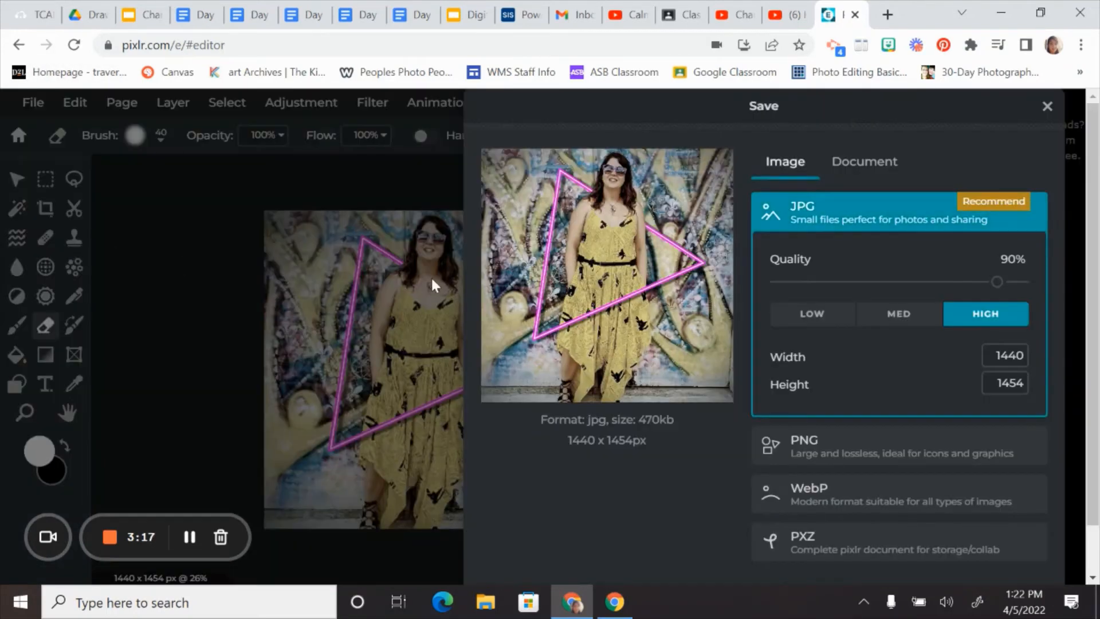
left_click_drag(1004, 286, 1028, 285)
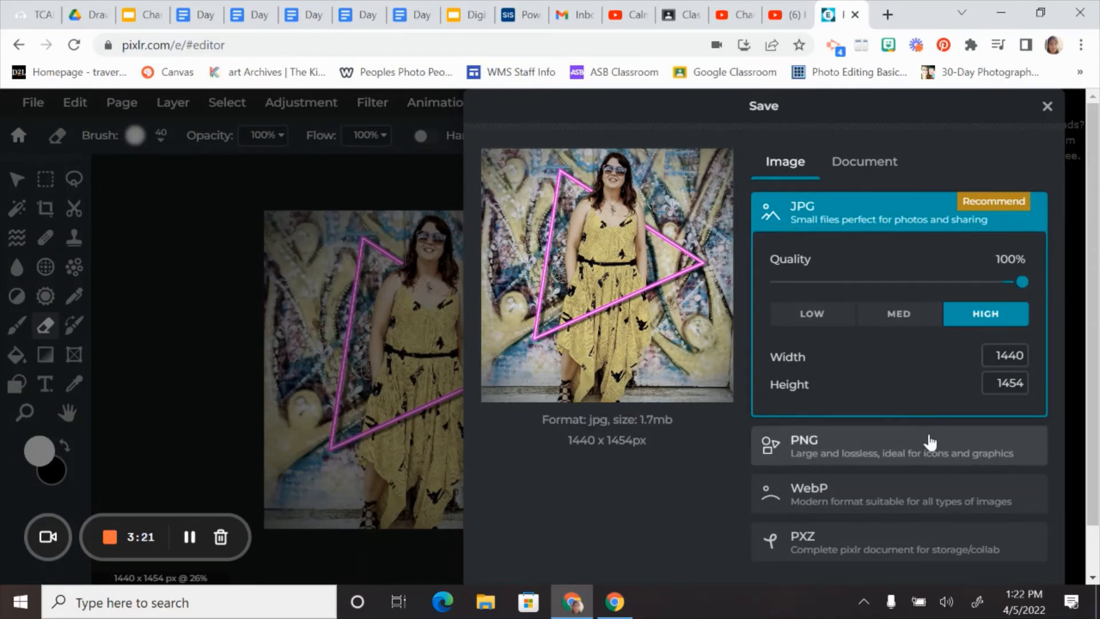
scroll(928, 441, "down", 1)
Save the JPG to Downloads under a new name beginning with NewOrleansPortrait_Neo
left_click(1019, 555)
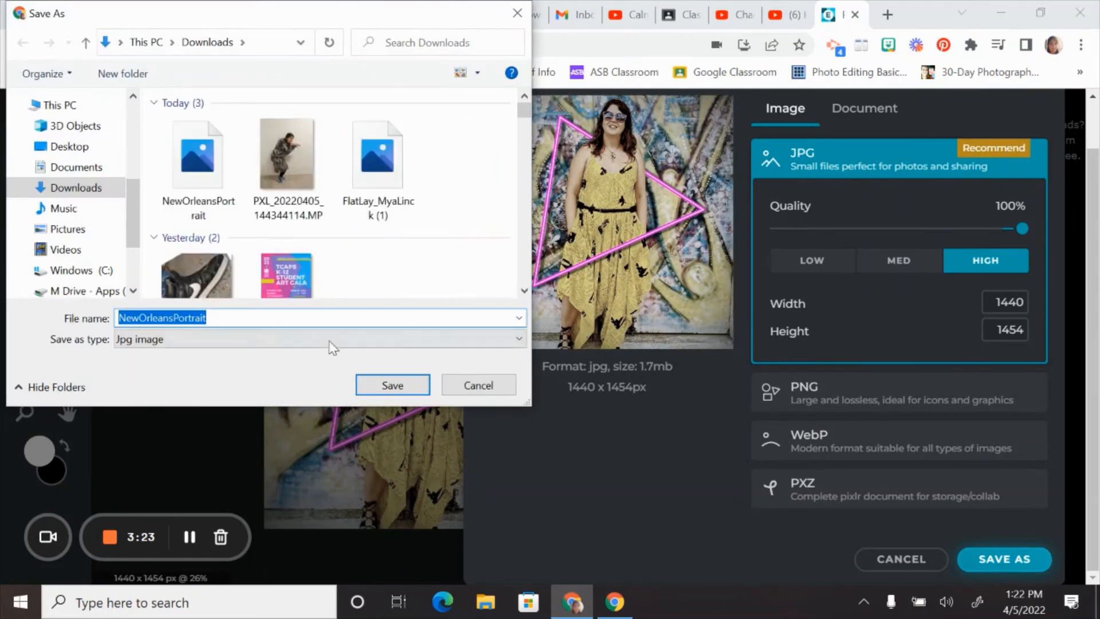
left_click(337, 312)
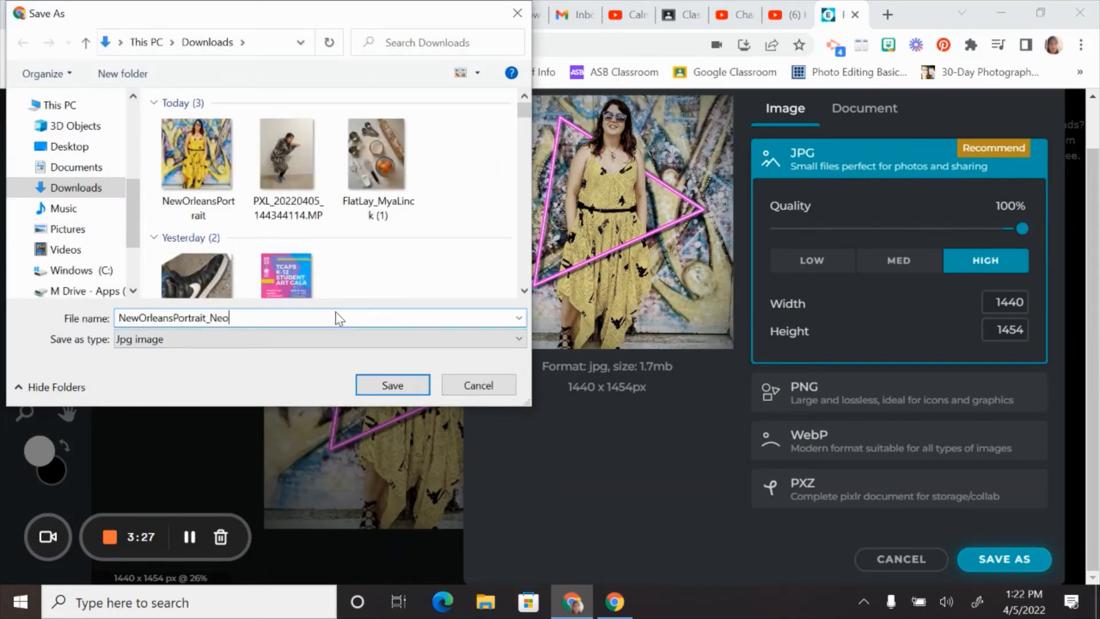
left_click(390, 384)
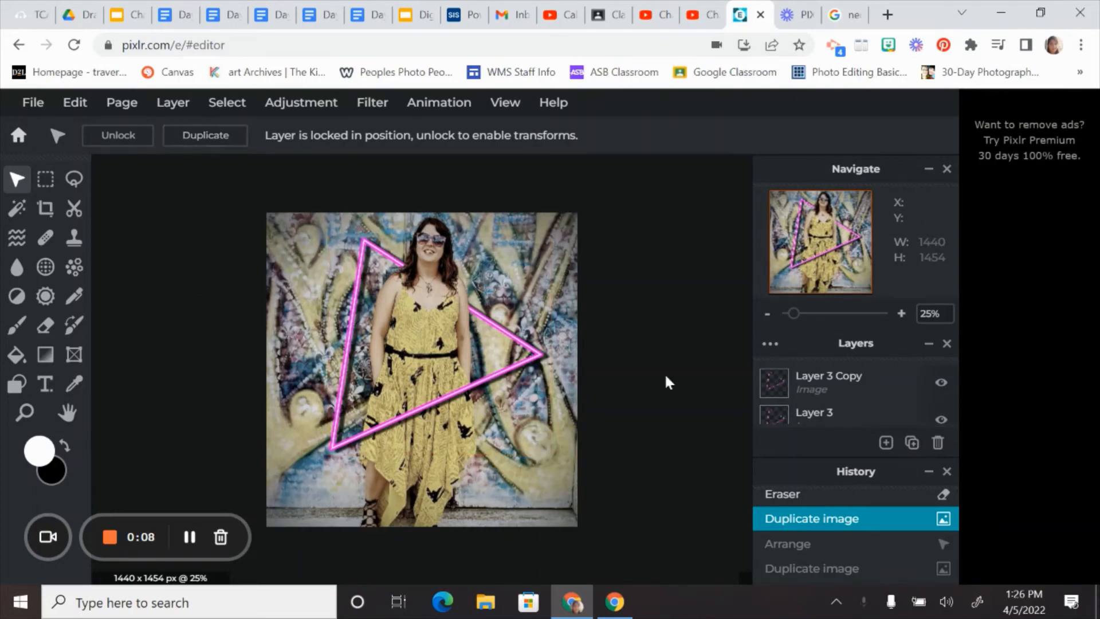
Duplicate the Layer 3 Copy triangle and offset one copy down and left to about X 208, Y 225
left_click(808, 378)
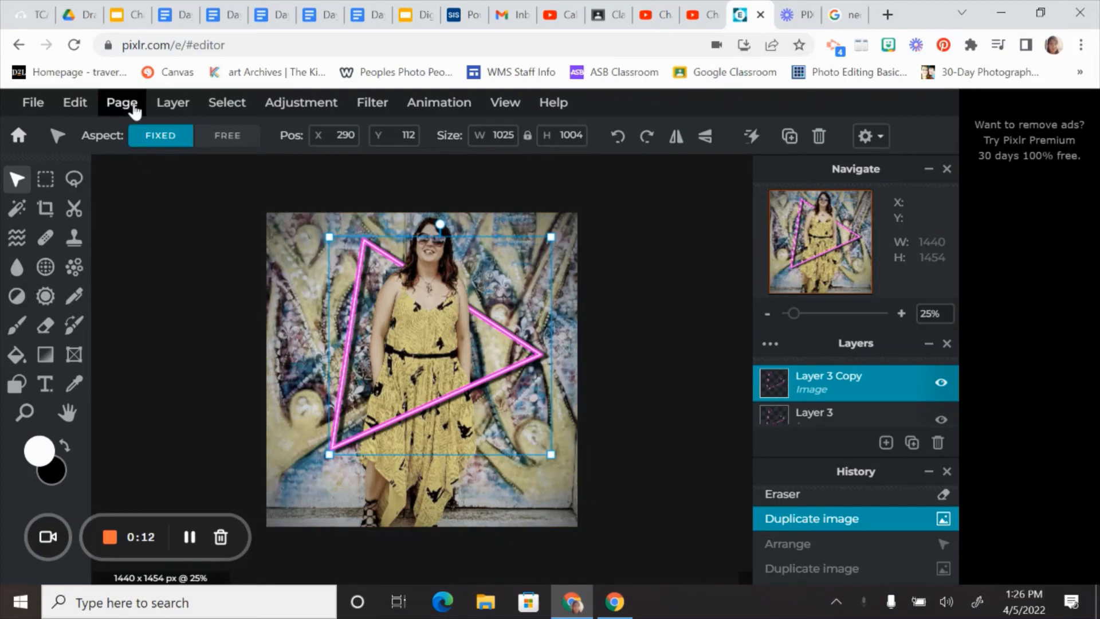
left_click(169, 102)
left_click(179, 150)
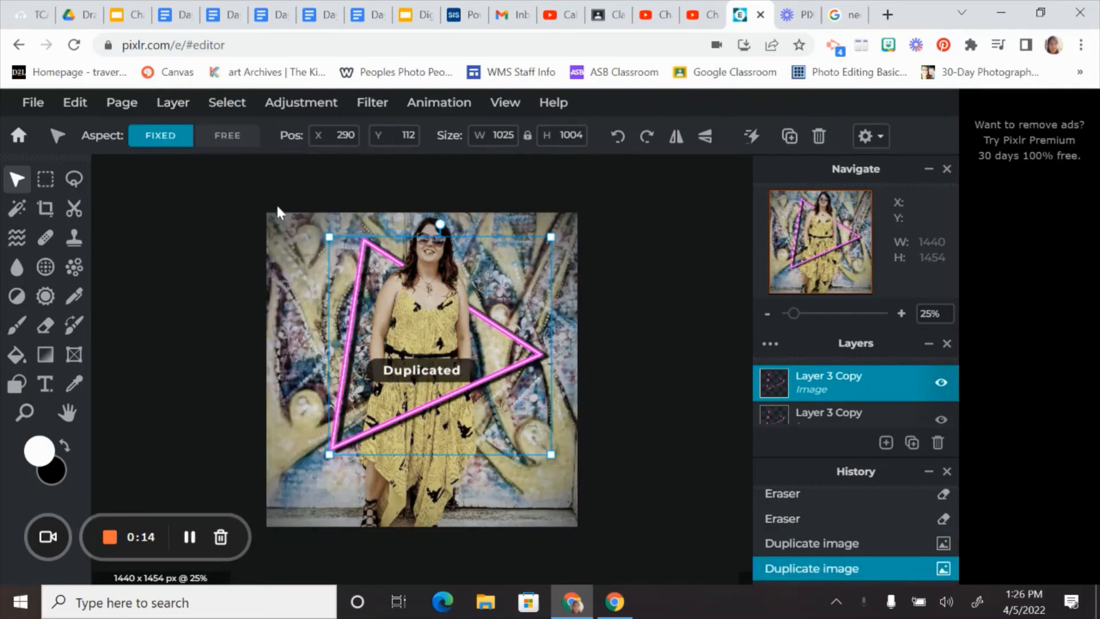
left_click_drag(373, 287, 356, 308)
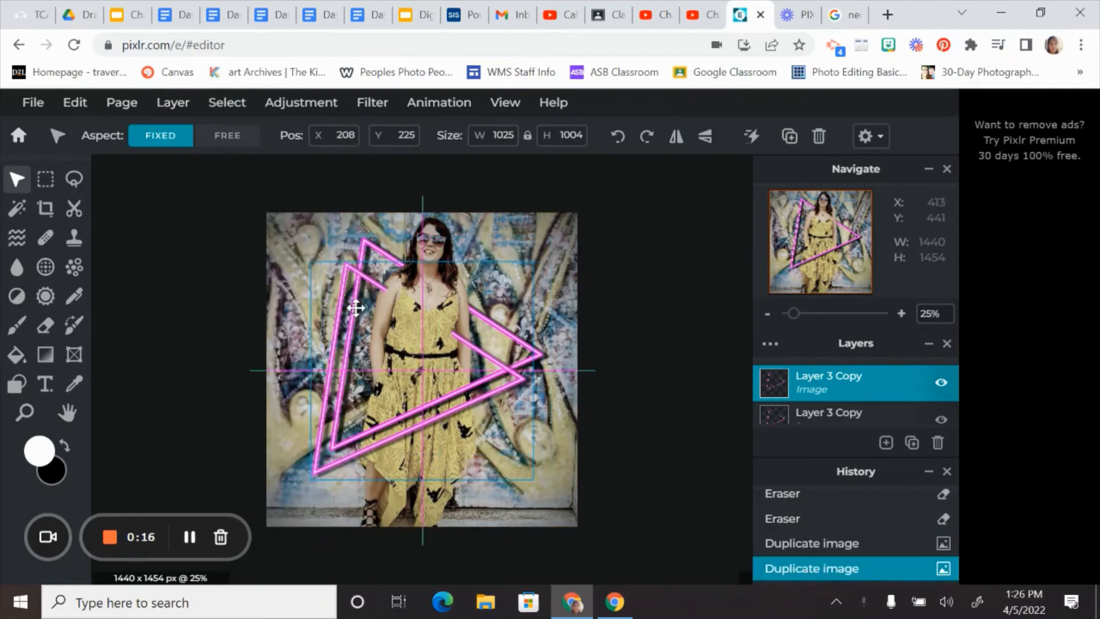
Stagger the triangle copies diagonally, with the middle one at about X 208, Y 225 and the lowest at about X 105, Y 352
left_click_drag(448, 301, 440, 302)
left_click_drag(371, 238, 355, 249)
left_click_drag(315, 403, 299, 411)
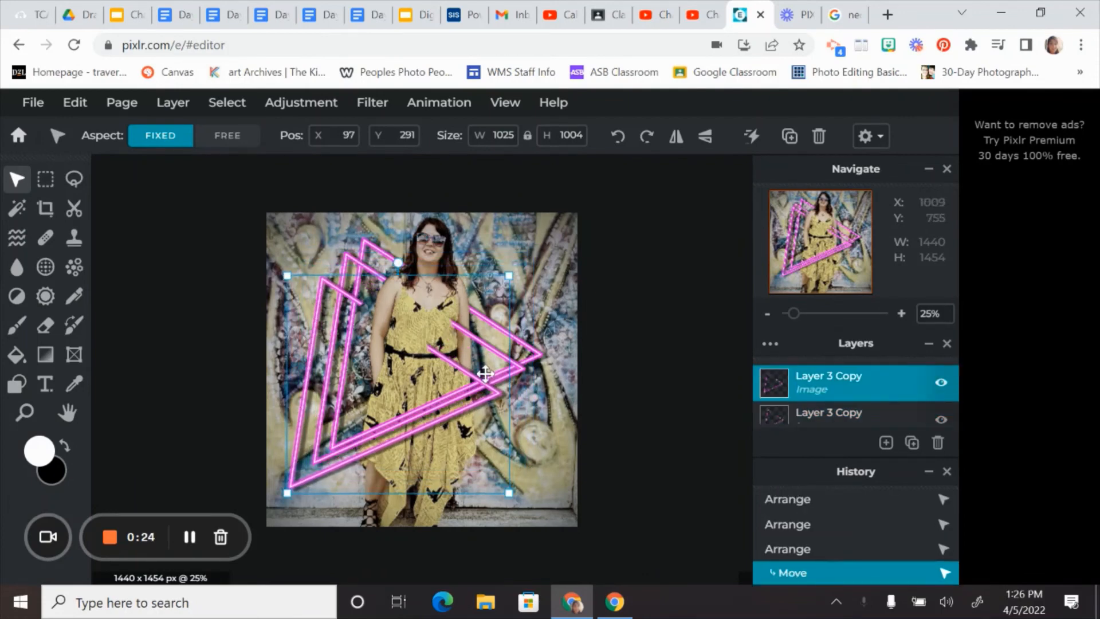
left_click_drag(486, 369, 523, 381)
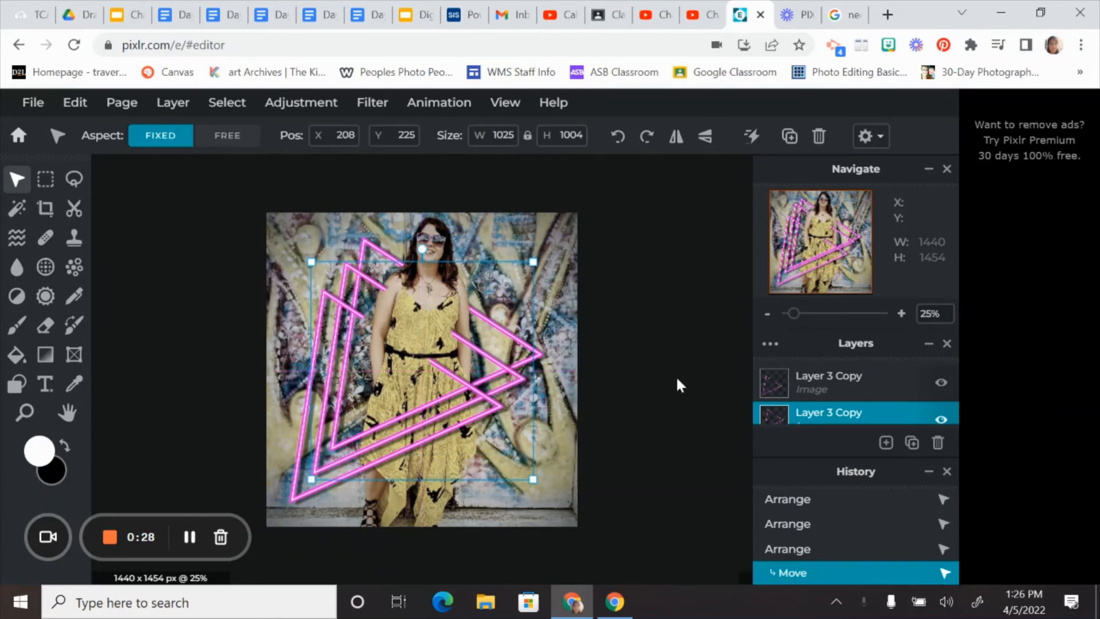
left_click(676, 376)
Reposition the lowest triangle to about X 142, Y 419 and the middle triangle to about X 230, Y 245
scroll(461, 308, "up", 2)
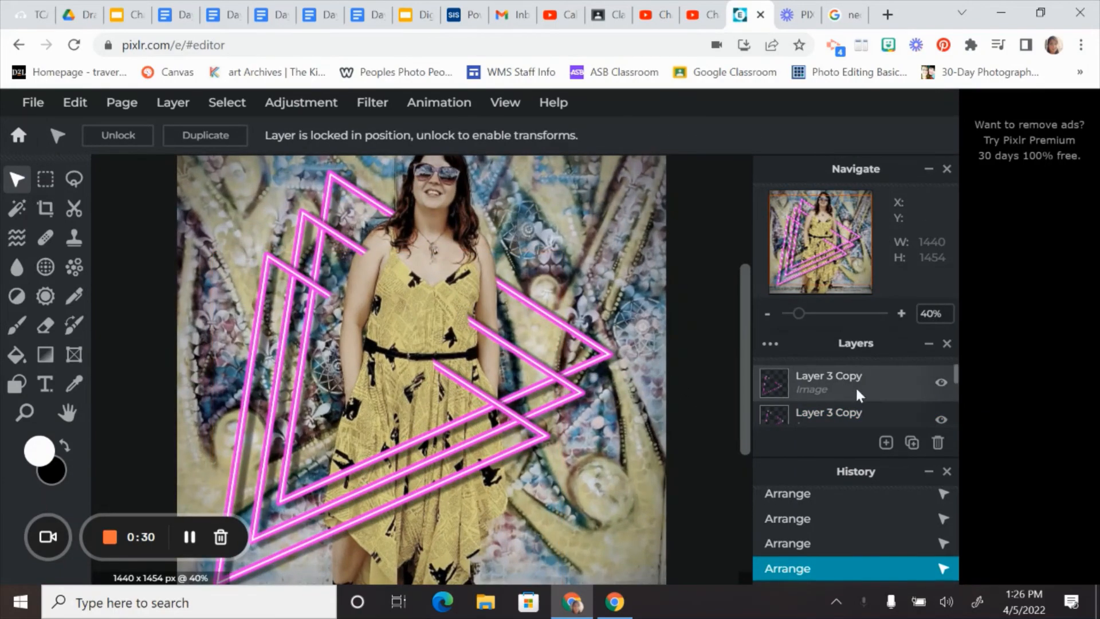
left_click(559, 364)
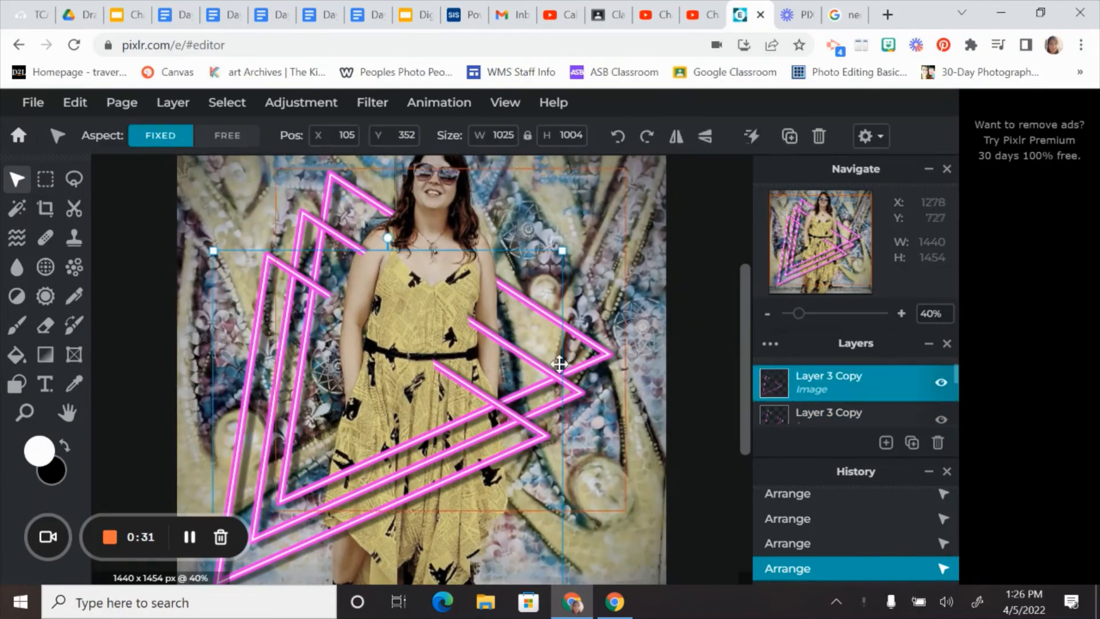
left_click(46, 325)
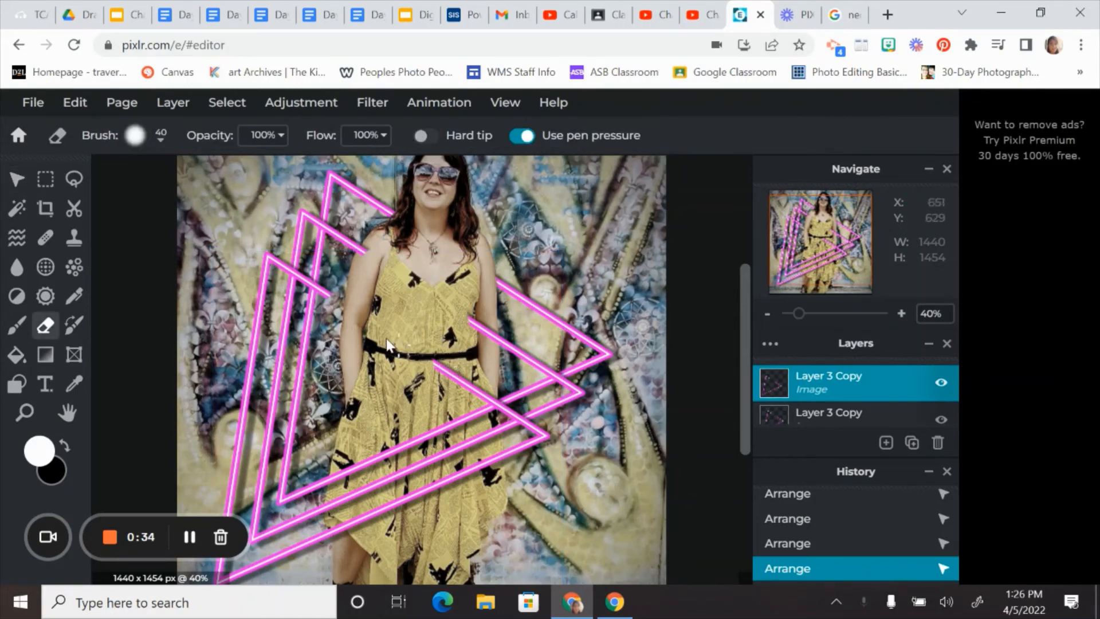
left_click(17, 179)
left_click_drag(266, 291, 281, 311)
left_click_drag(483, 329, 484, 333)
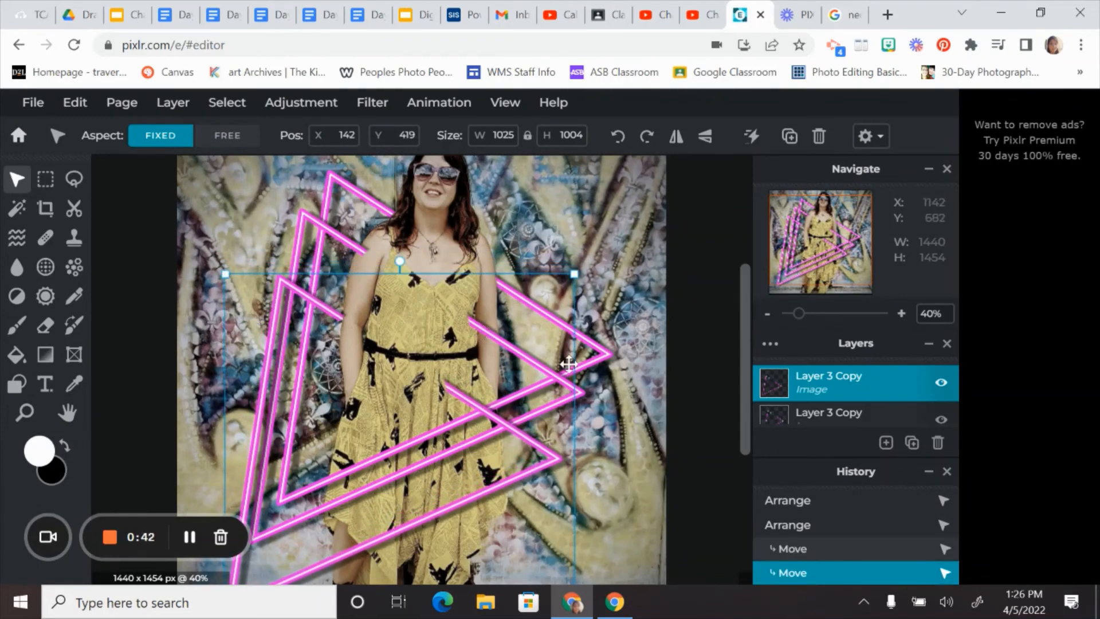
left_click(583, 395)
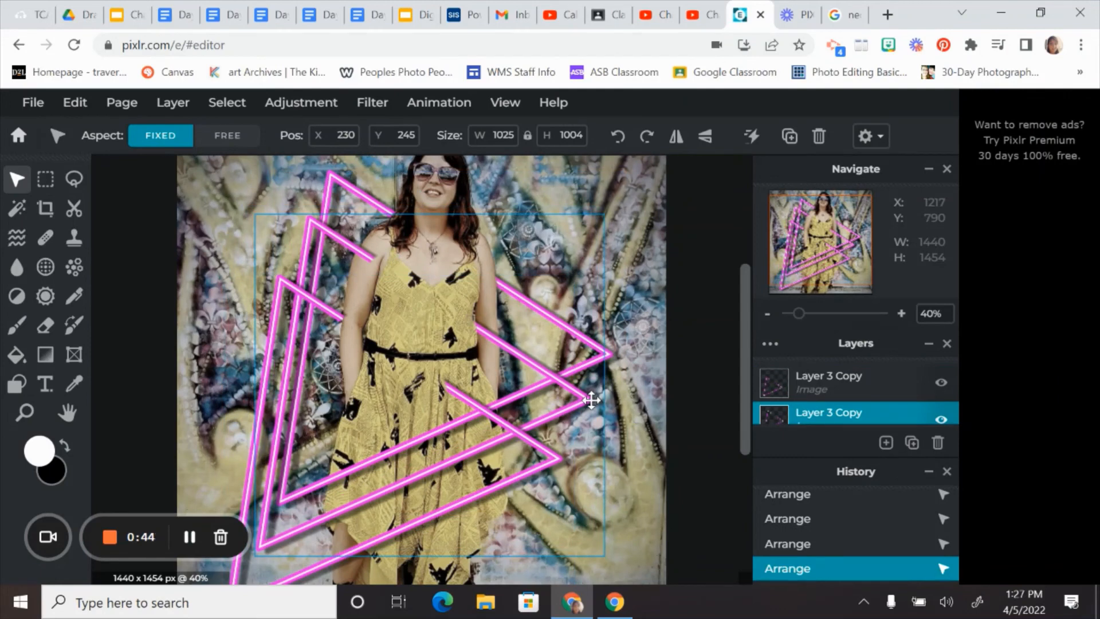
left_click(591, 400)
Erase the end of the middle triangle's upper edge where it overlaps the woman's shoulder, using the size 40 soft eraser
left_click(45, 325)
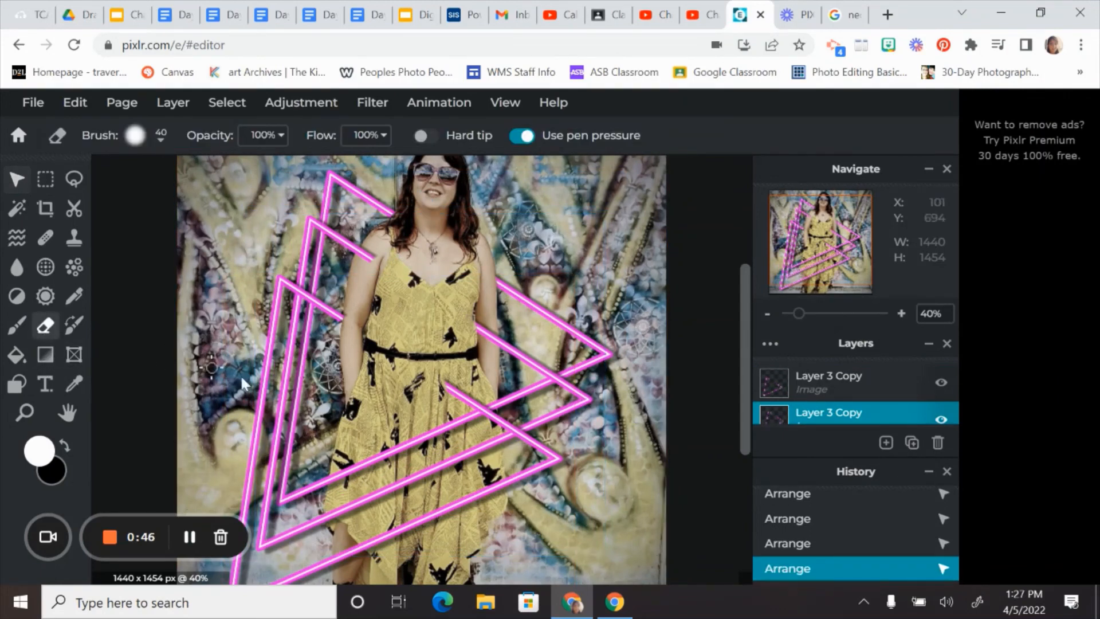
left_click(459, 383)
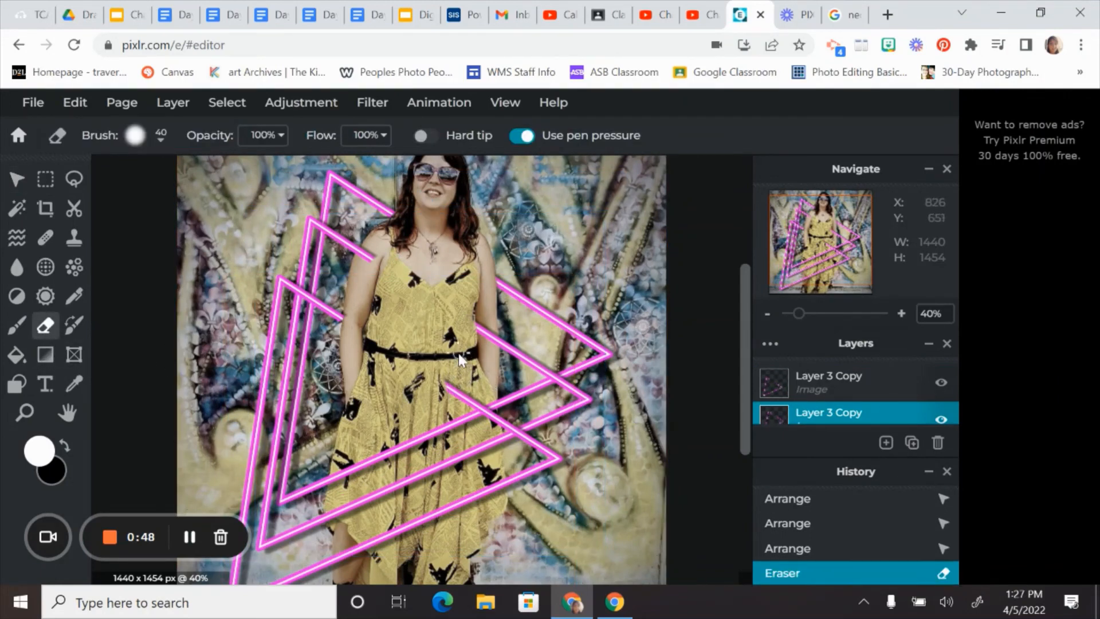
left_click_drag(367, 241, 359, 276)
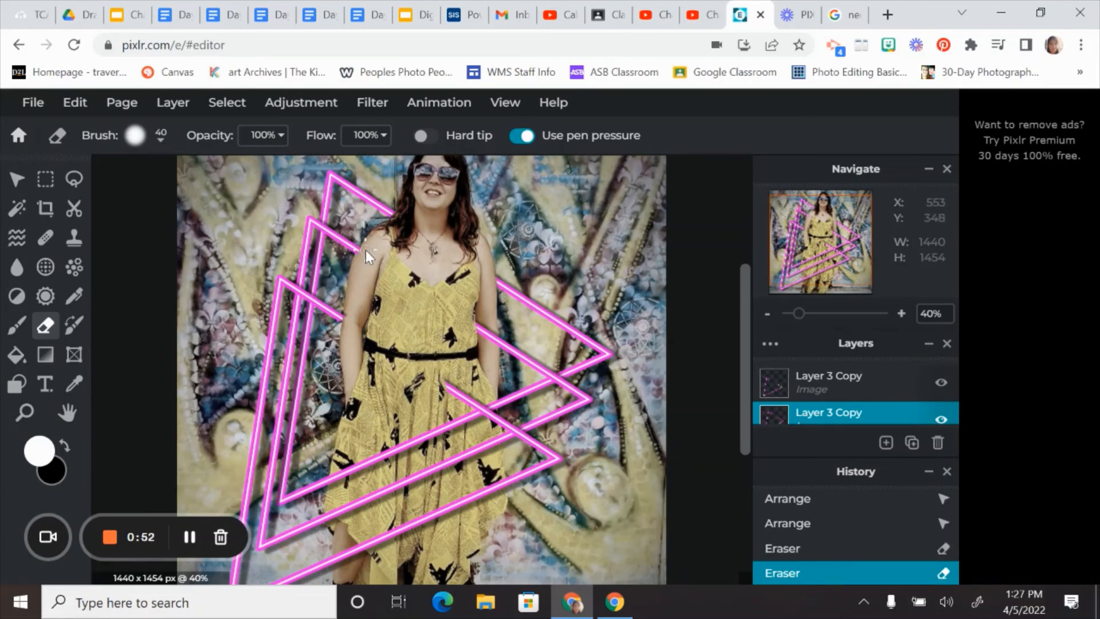
left_click(365, 250)
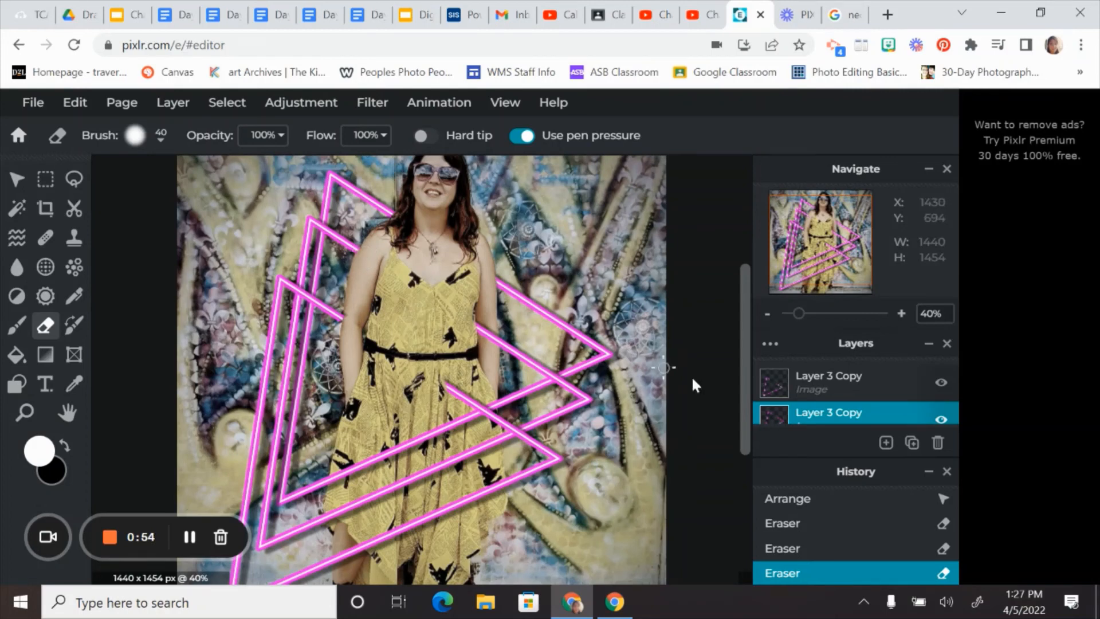
On the lowest triangle's layer, erase the part of its upper edge that crosses the woman's dress below the belt
left_click(762, 380)
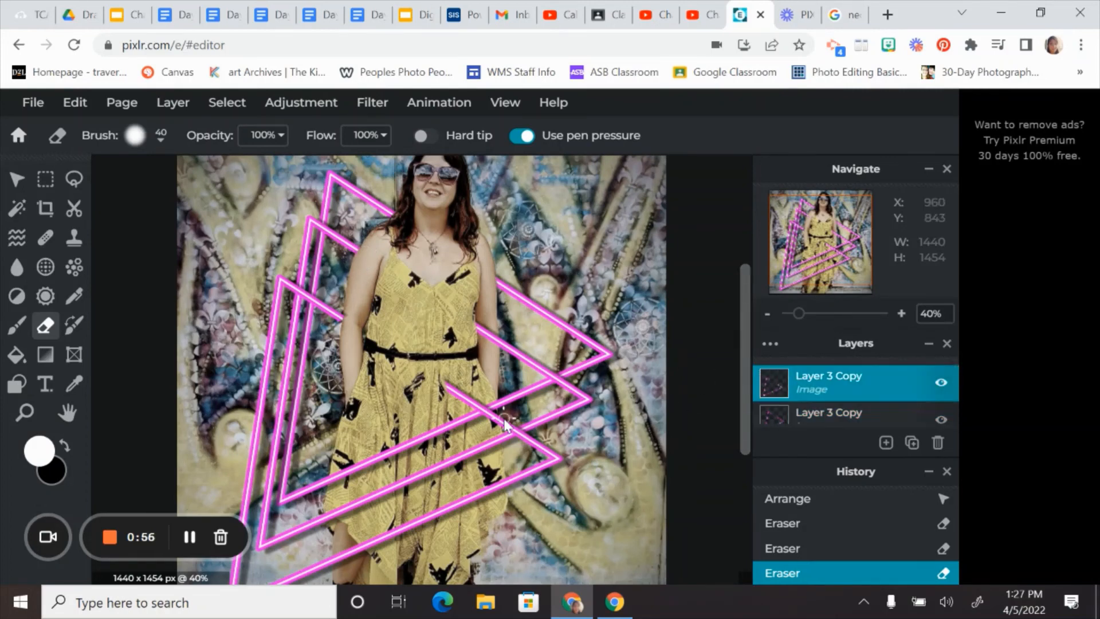
left_click_drag(451, 394, 474, 404)
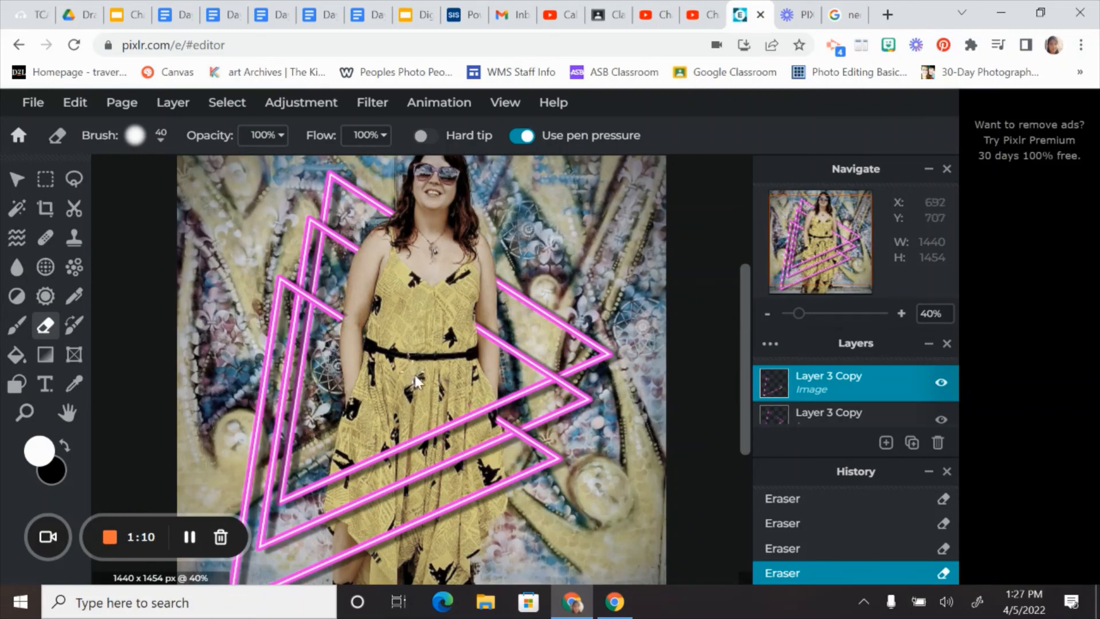
scroll(422, 386, "down", 2)
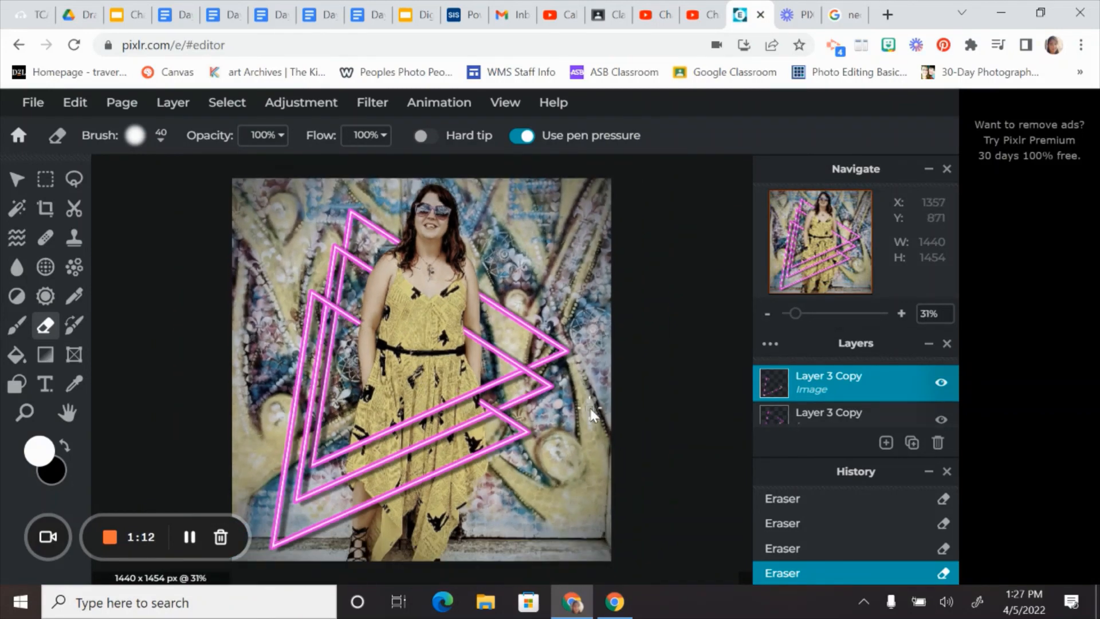
scroll(158, 338, "down", 1)
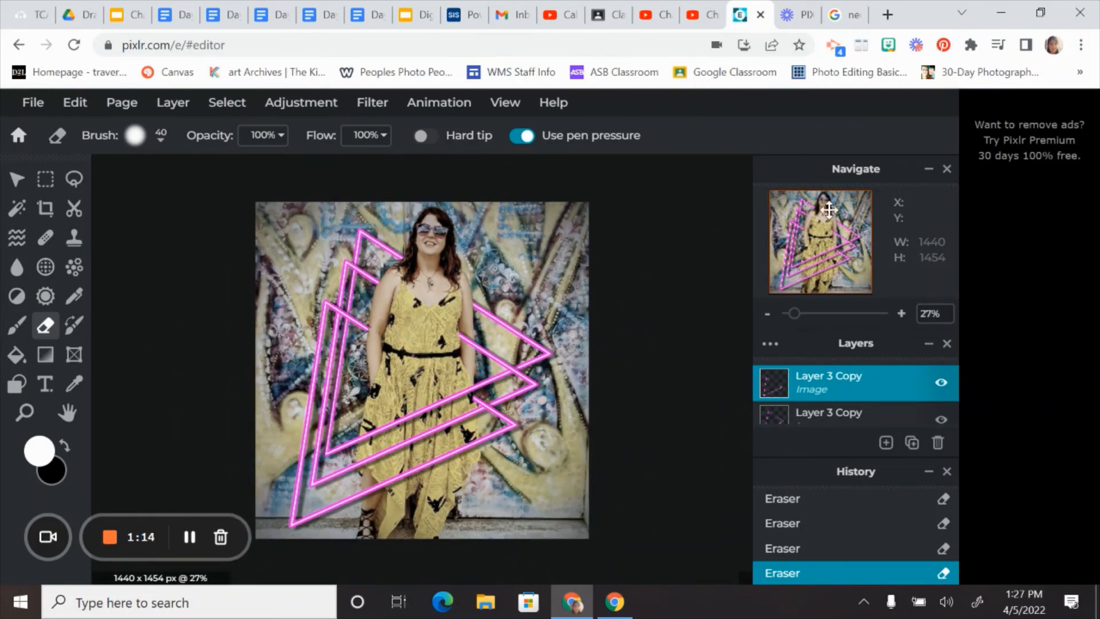